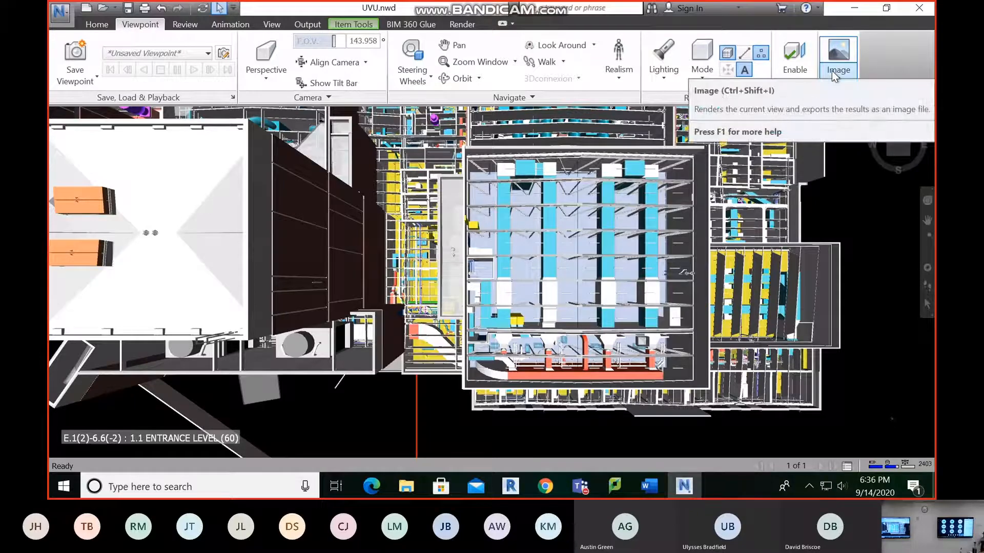
# Enable sectioning on the model and look through the list of available section planes
pyautogui.click(804, 77)
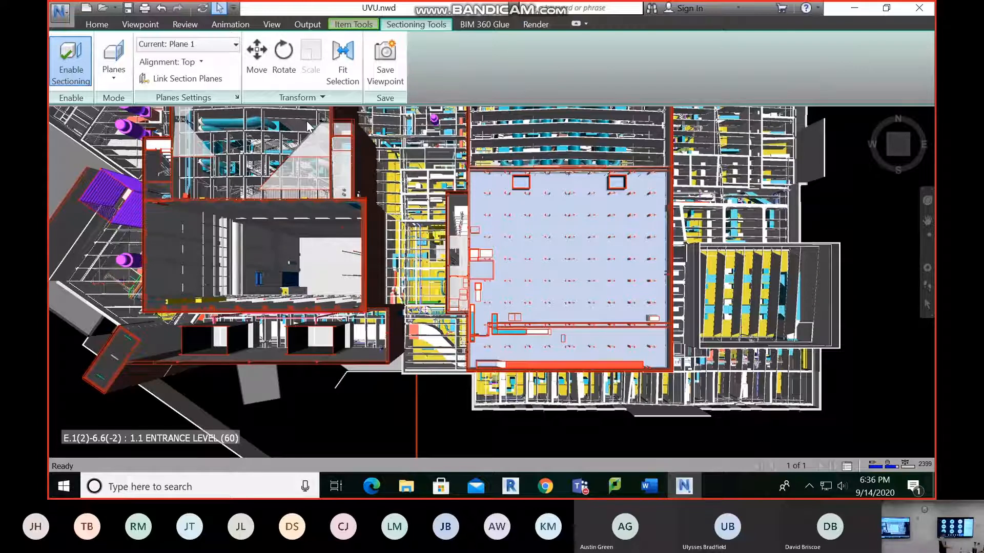
pyautogui.click(231, 45)
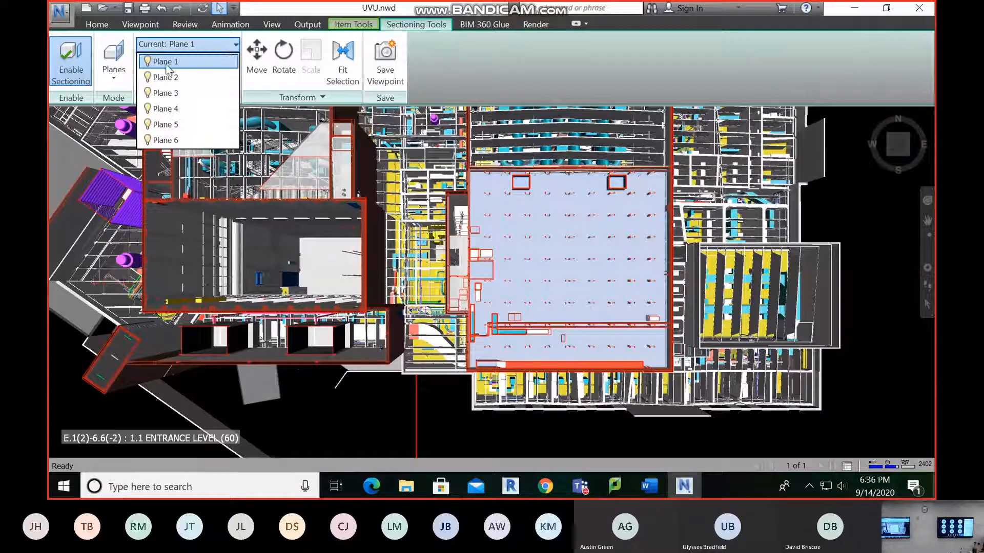
pyautogui.click(200, 47)
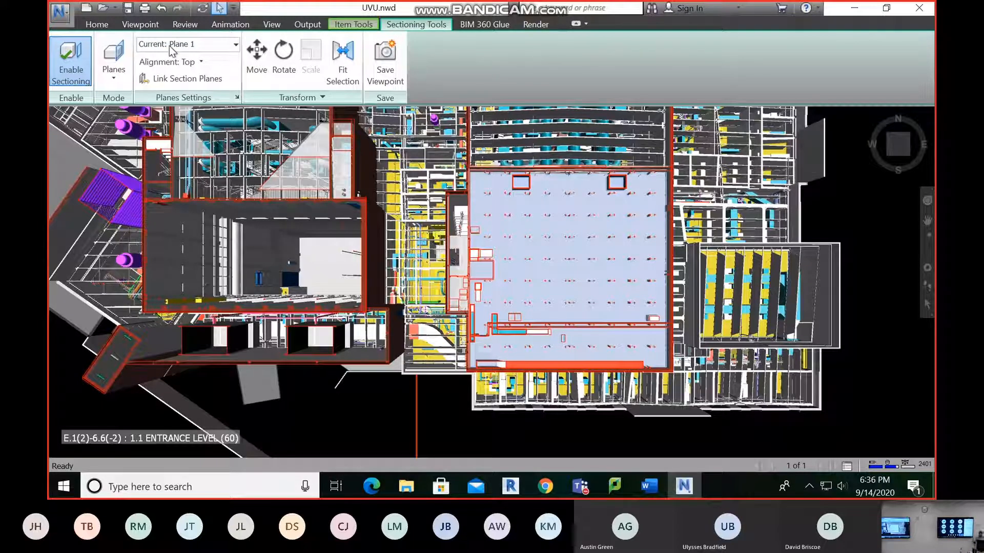
pyautogui.click(169, 45)
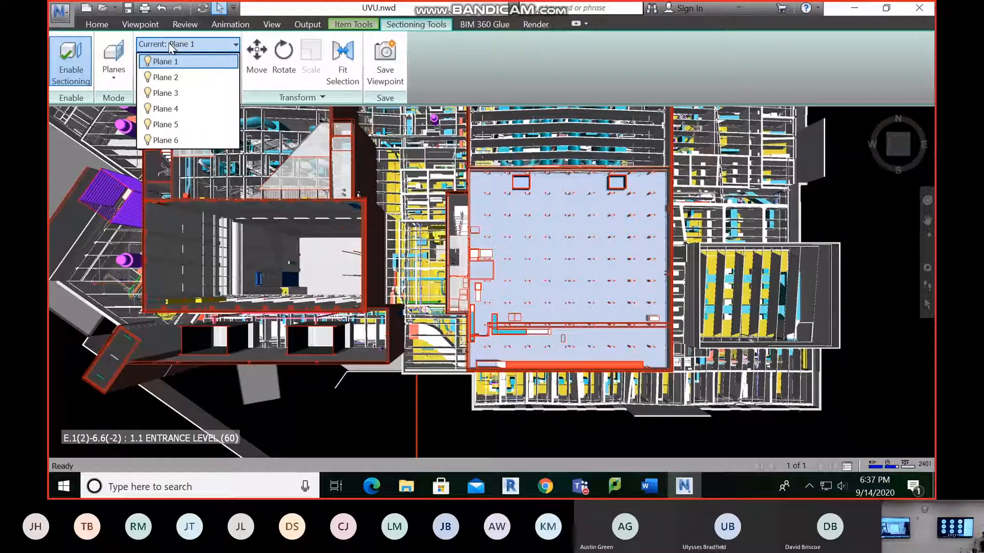
pyautogui.click(202, 47)
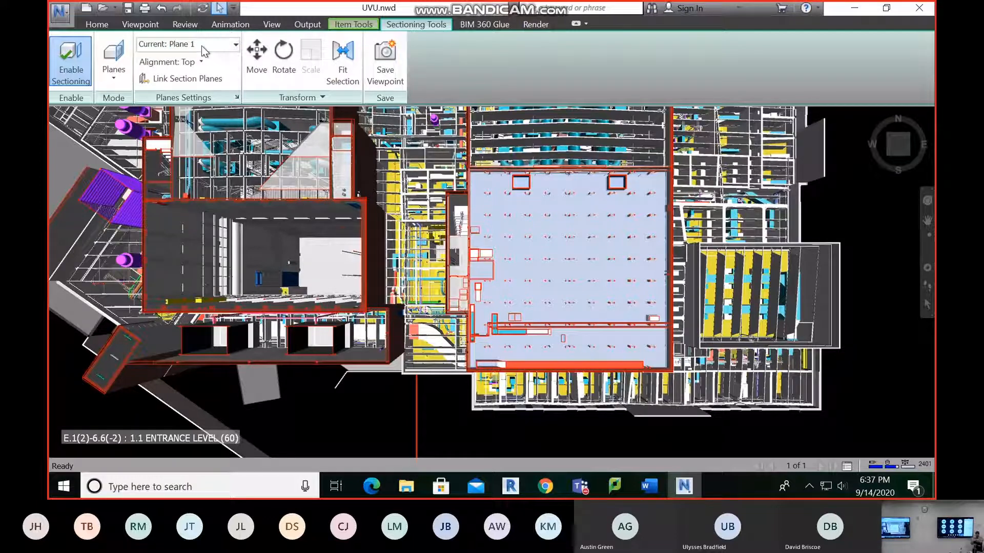
pyautogui.click(201, 45)
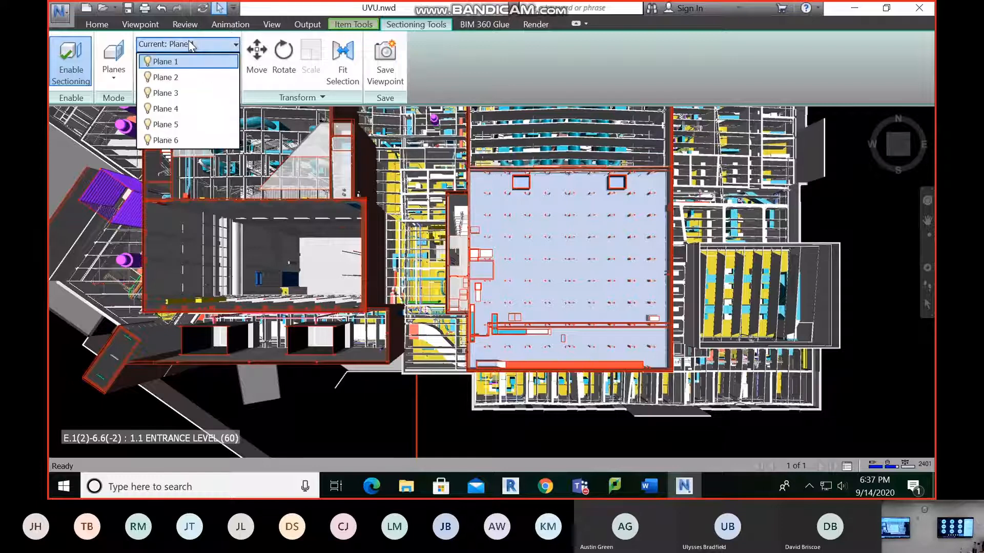
pyautogui.click(201, 45)
pyautogui.click(202, 46)
pyautogui.click(201, 45)
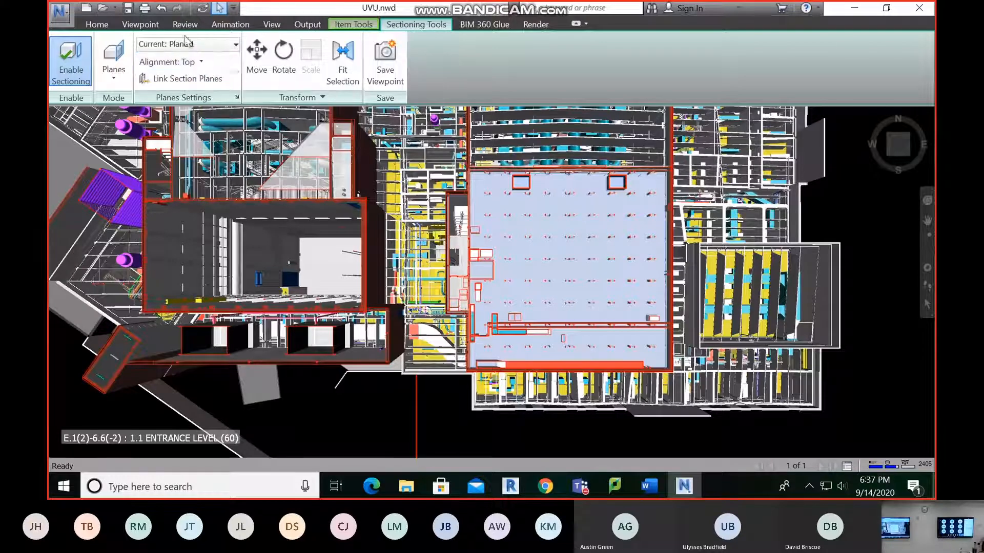
# Set section Plane 1 to Top alignment, and make Plane 2 current to check its Bottom alignment
pyautogui.click(188, 43)
pyautogui.click(181, 58)
pyautogui.click(181, 60)
pyautogui.click(182, 78)
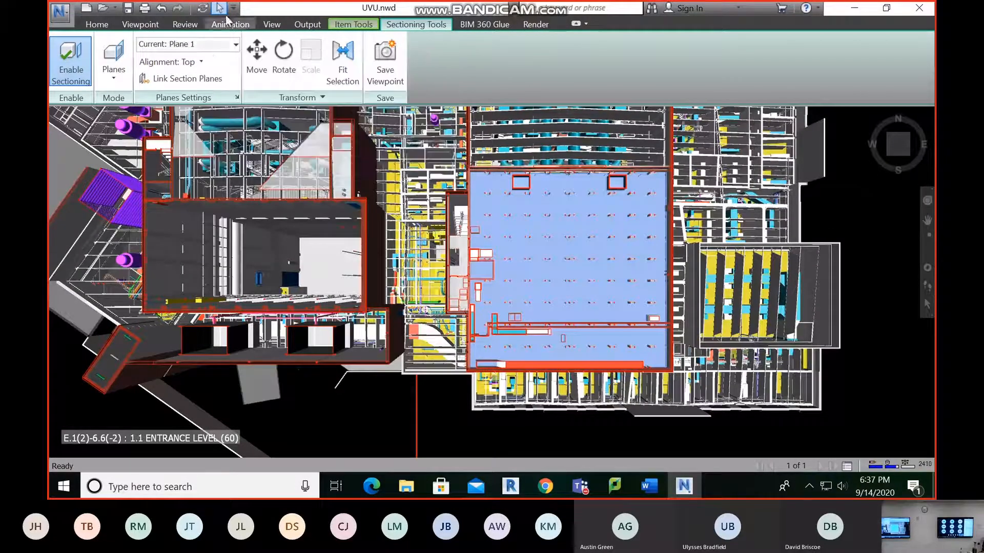
pyautogui.click(205, 47)
pyautogui.click(192, 73)
pyautogui.click(193, 61)
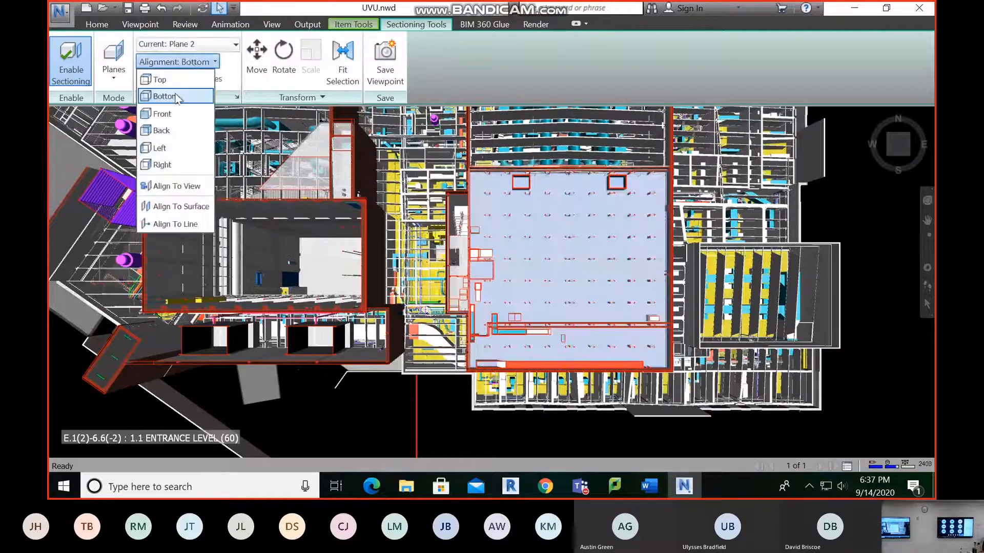
# Set section Plane 3 to Front alignment and section Plane 4 to Back alignment
pyautogui.click(199, 45)
pyautogui.click(205, 44)
pyautogui.click(189, 62)
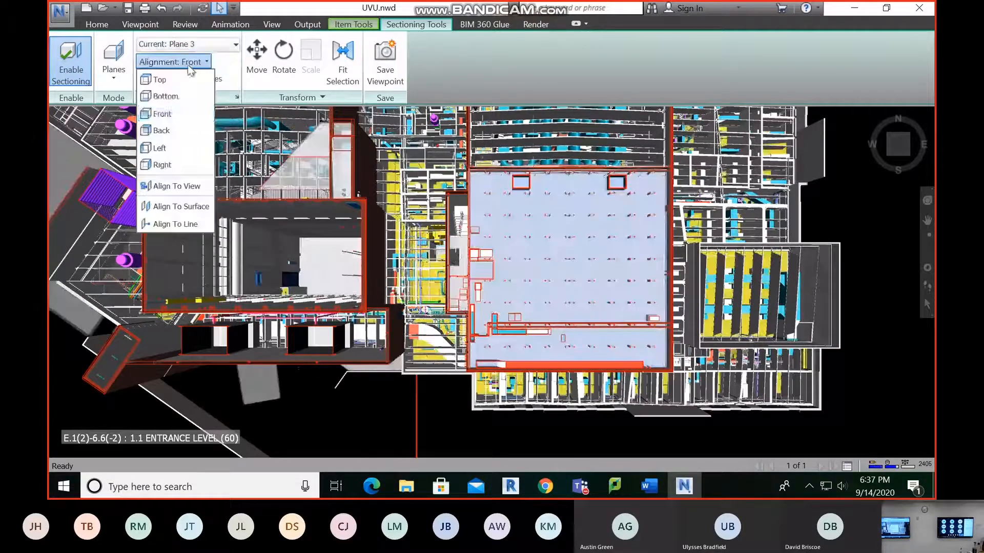
pyautogui.click(167, 113)
pyautogui.click(190, 45)
pyautogui.click(178, 110)
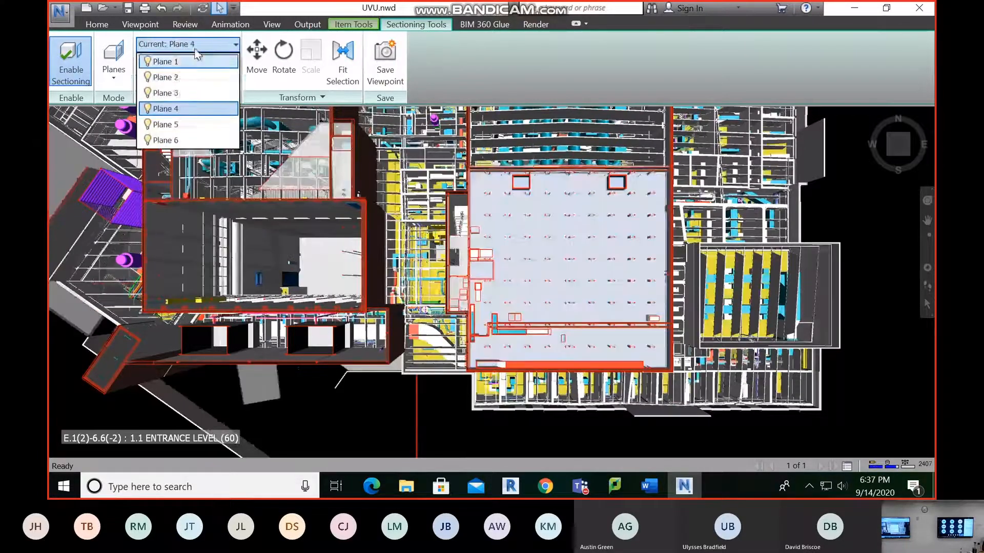
pyautogui.click(188, 63)
pyautogui.click(169, 129)
# Set section Plane 5 to Left alignment and check the alignment options of Plane 6
pyautogui.click(215, 45)
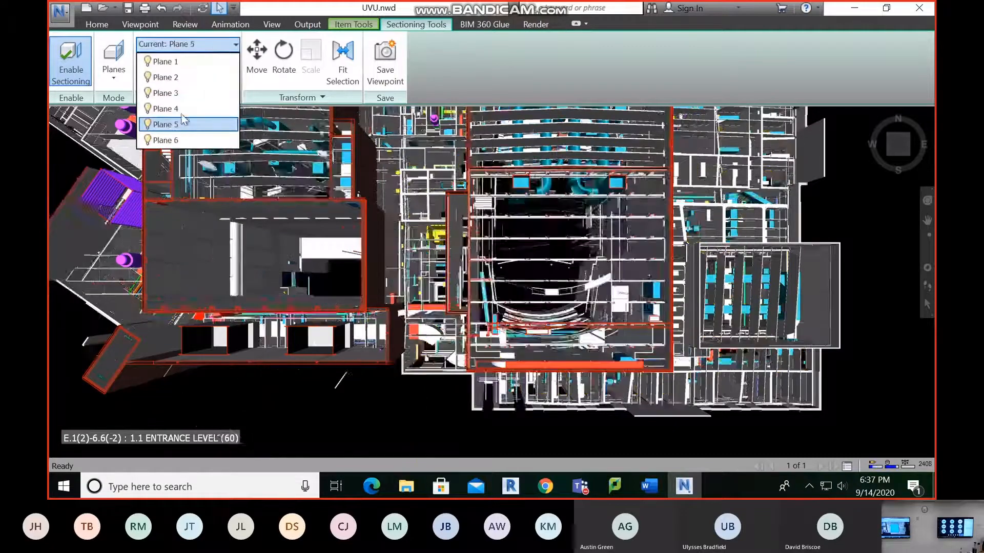
pyautogui.click(178, 125)
pyautogui.click(175, 61)
pyautogui.click(162, 148)
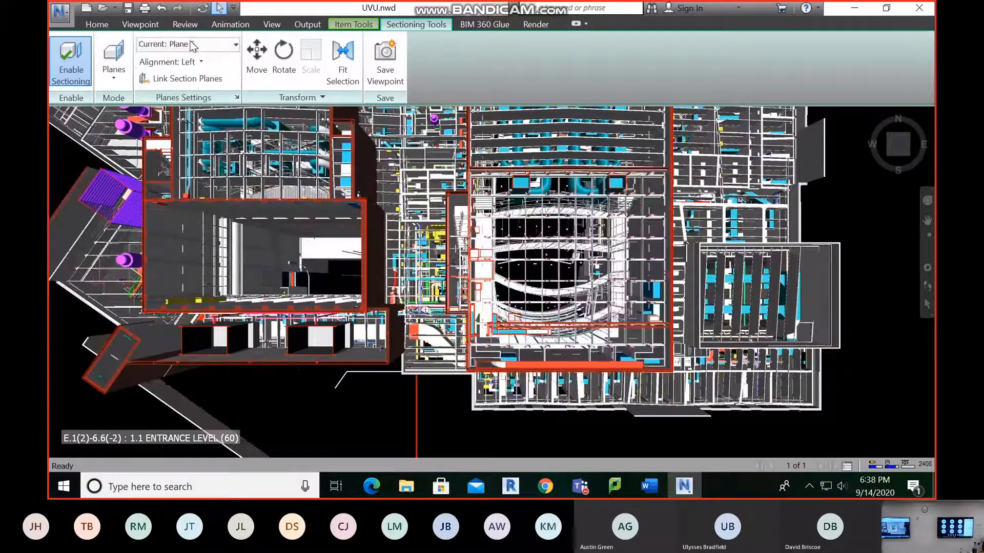
pyautogui.click(215, 45)
pyautogui.click(178, 140)
pyautogui.click(174, 62)
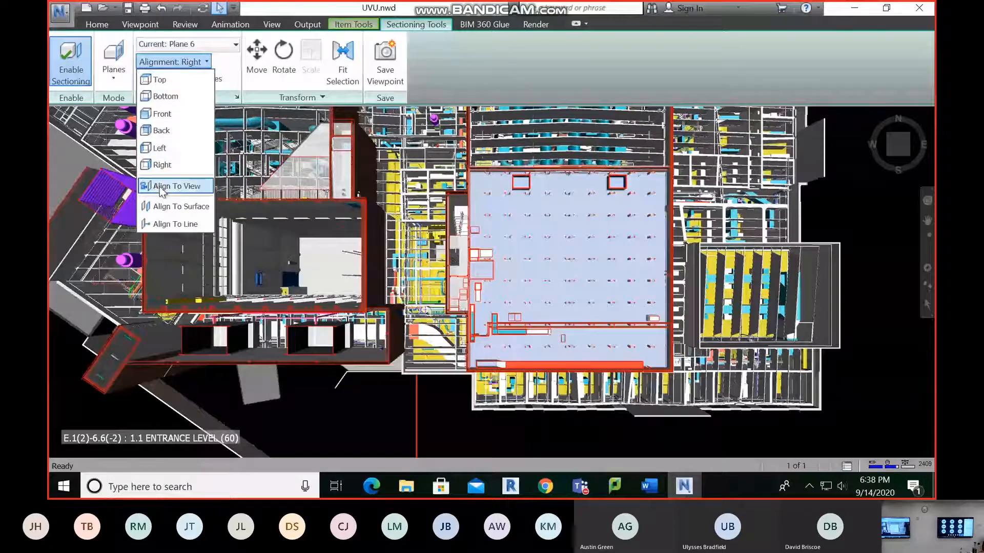
pyautogui.click(175, 186)
# Make section Plane 1 current and switch off Planes 2 to 6
pyautogui.click(214, 45)
pyautogui.click(180, 63)
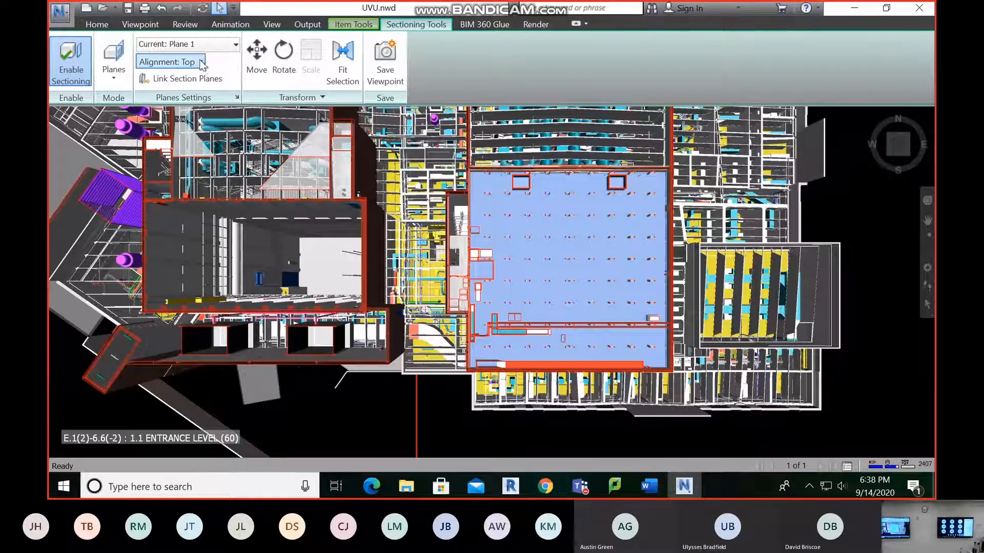
pyautogui.click(208, 48)
pyautogui.click(208, 48)
pyautogui.click(209, 48)
pyautogui.click(147, 139)
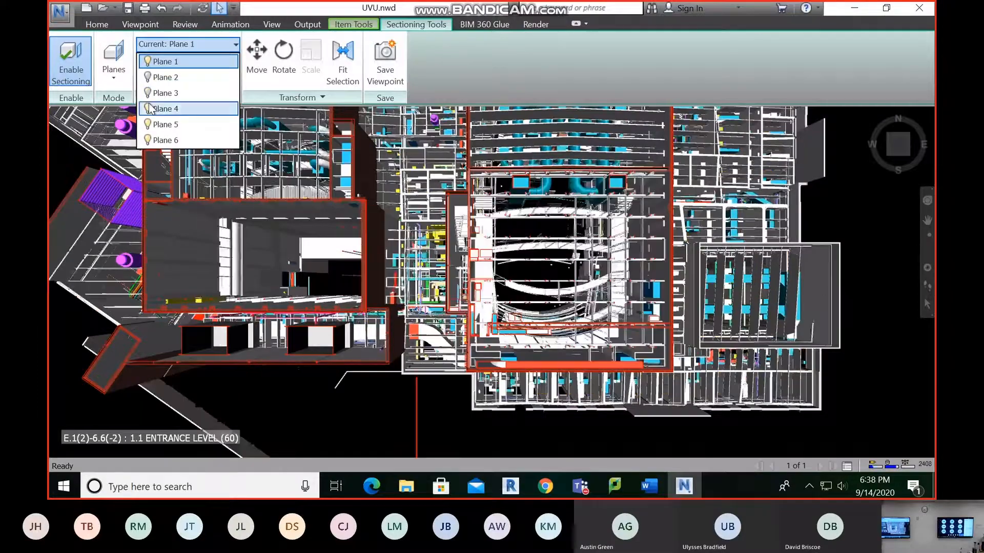
pyautogui.click(826, 189)
# Clear the selection and turn the sectioned building to a raised corner view from the southwest
pyautogui.scroll(-5, 826, 189)
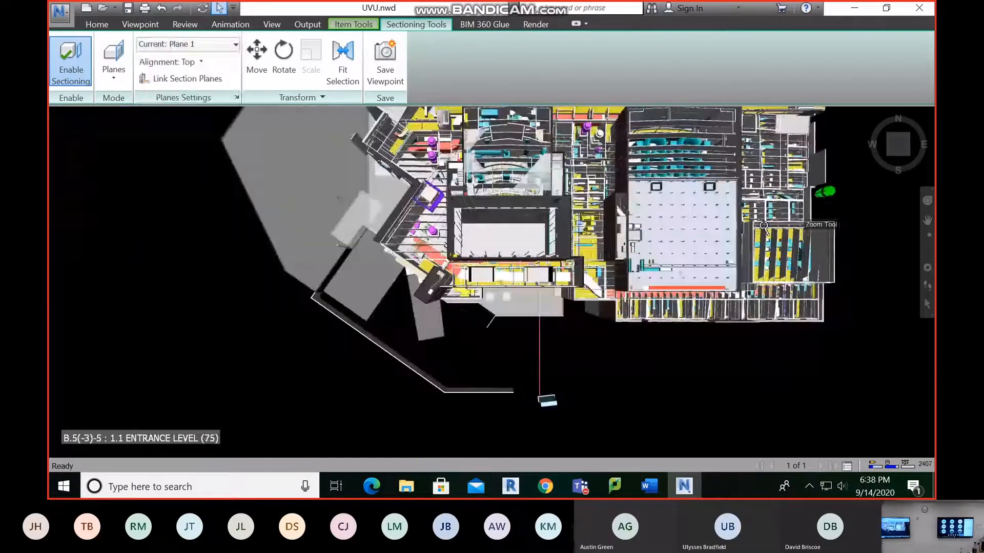
pyautogui.moveTo(700, 224); pyautogui.dragTo(549, 251, button='middle')
pyautogui.scroll(-3, 545, 254)
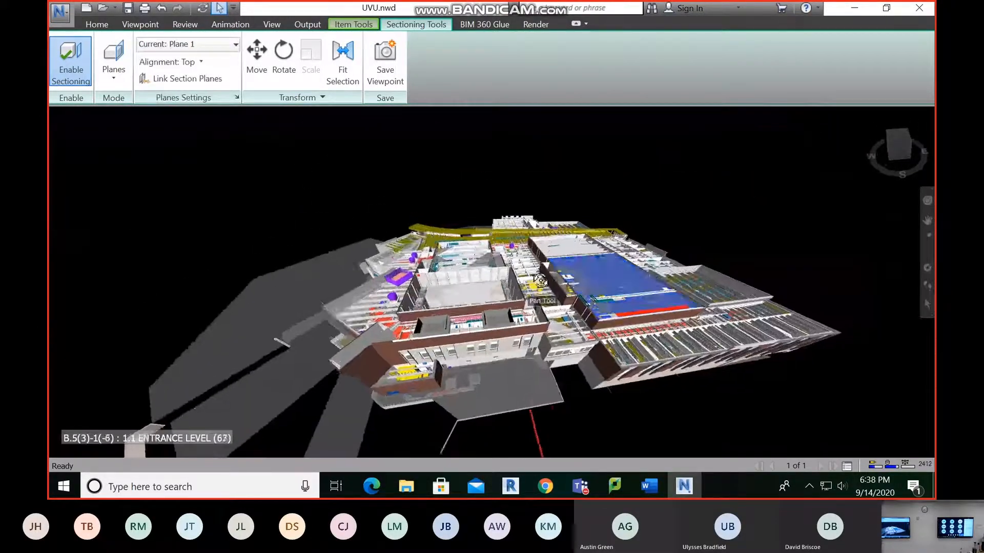
pyautogui.click(660, 188)
pyautogui.click(891, 149)
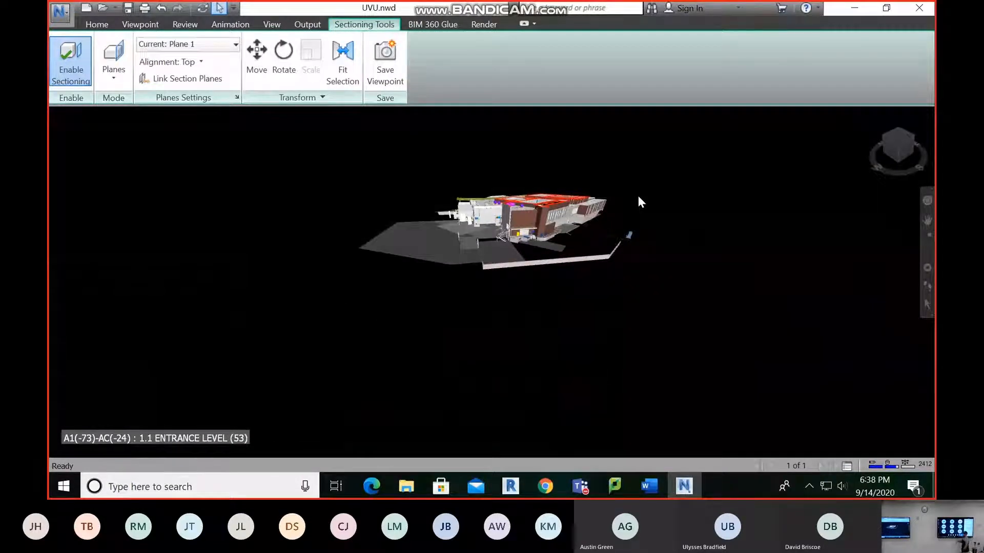
# Switch section Plane 1 off and on again to compare the building with and without the cut
pyautogui.click(164, 45)
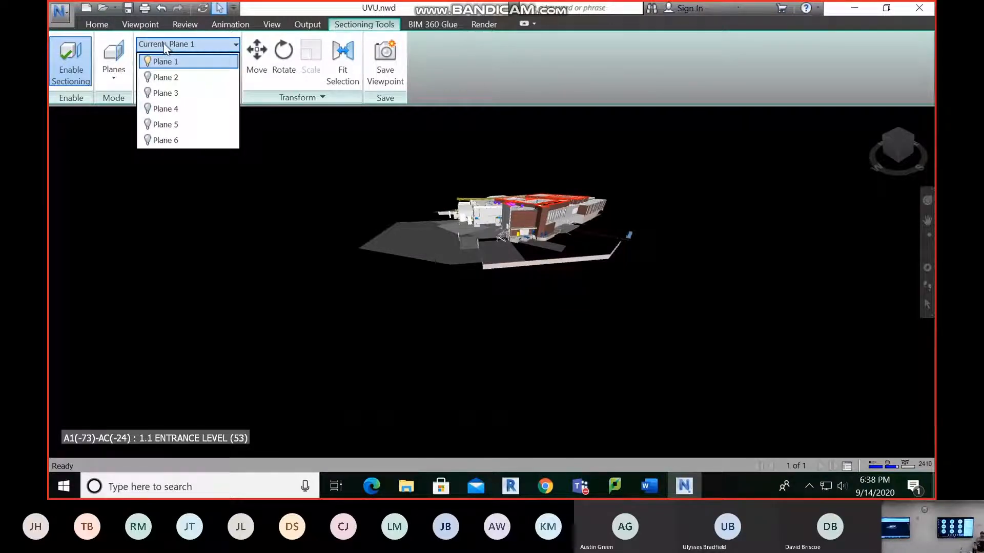
pyautogui.click(194, 44)
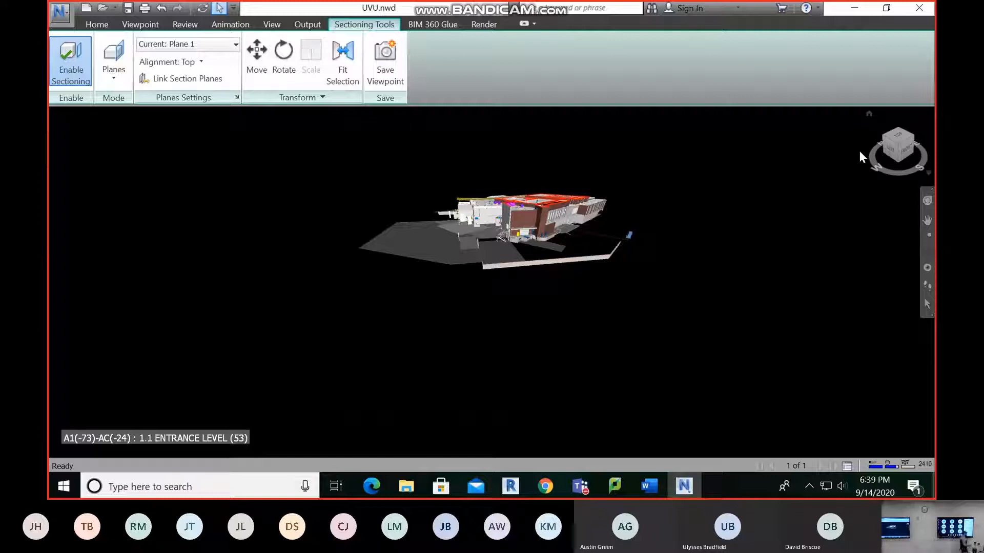
pyautogui.click(184, 44)
pyautogui.click(147, 62)
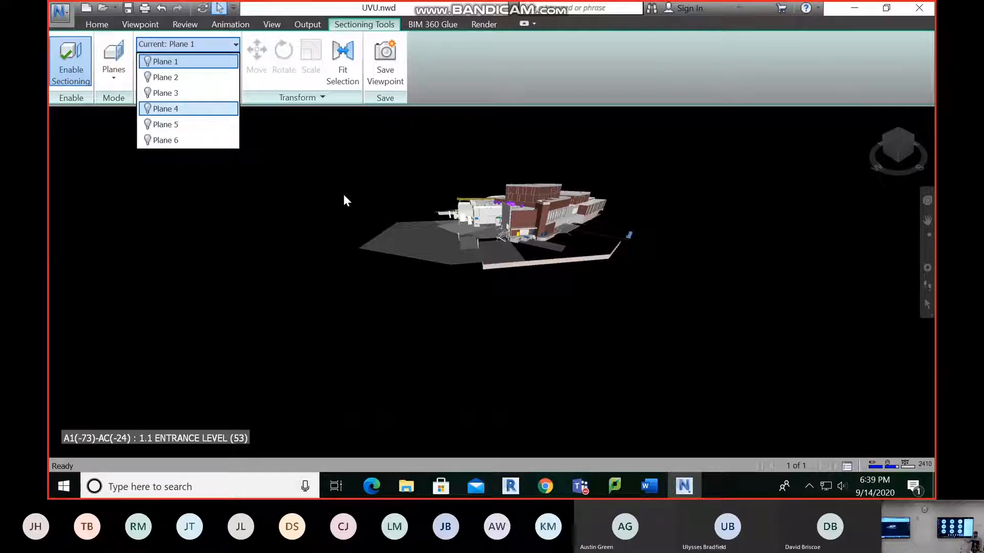
pyautogui.click(148, 62)
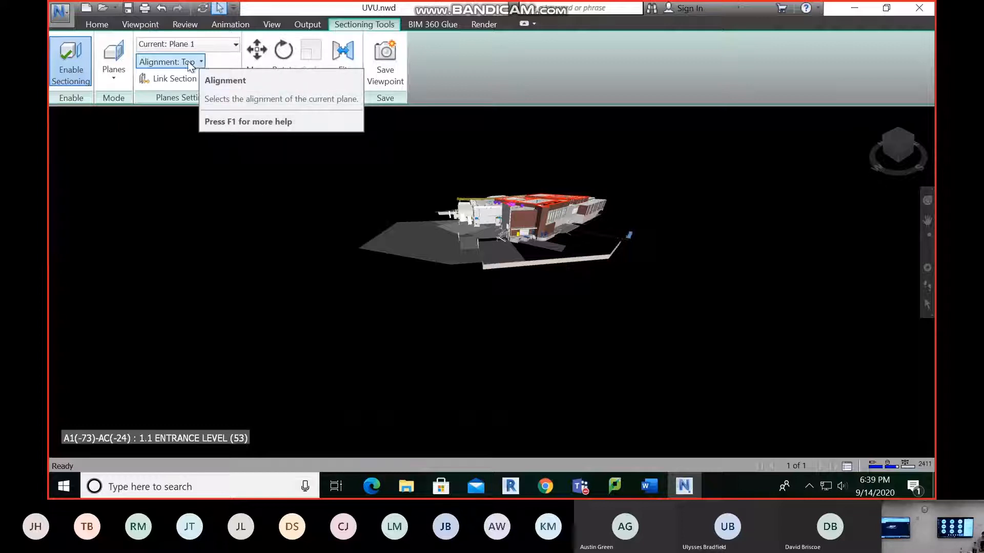
pyautogui.click(159, 46)
pyautogui.click(159, 47)
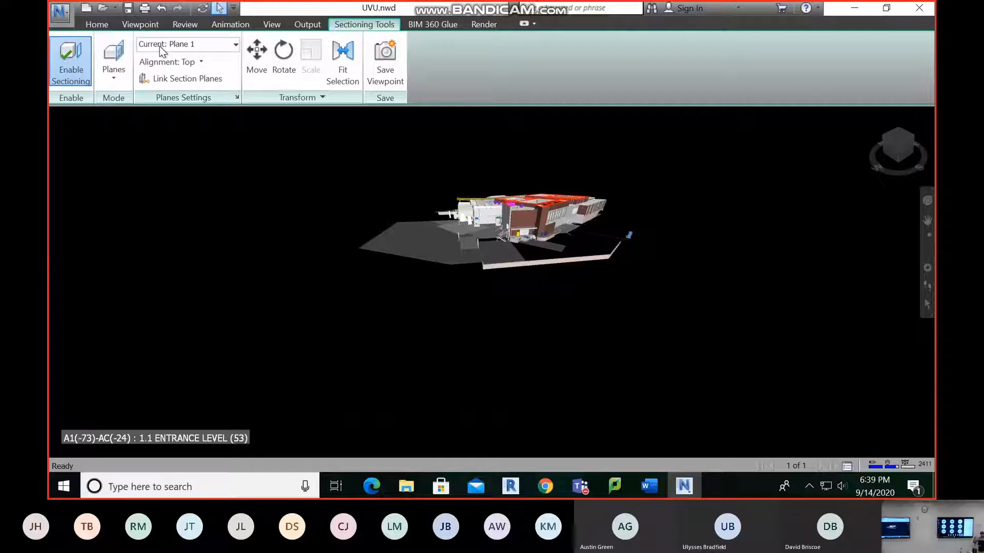
# Move section Plane 1 vertically down so that it cuts through the lower wings of the building, and hide the move gizmo
pyautogui.click(256, 56)
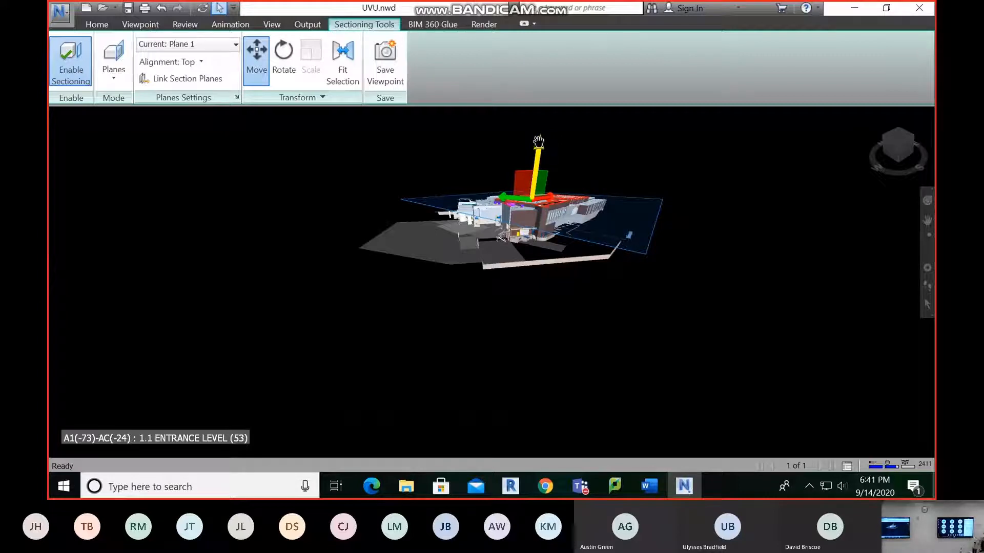
pyautogui.moveTo(538, 144); pyautogui.dragTo(547, 159)
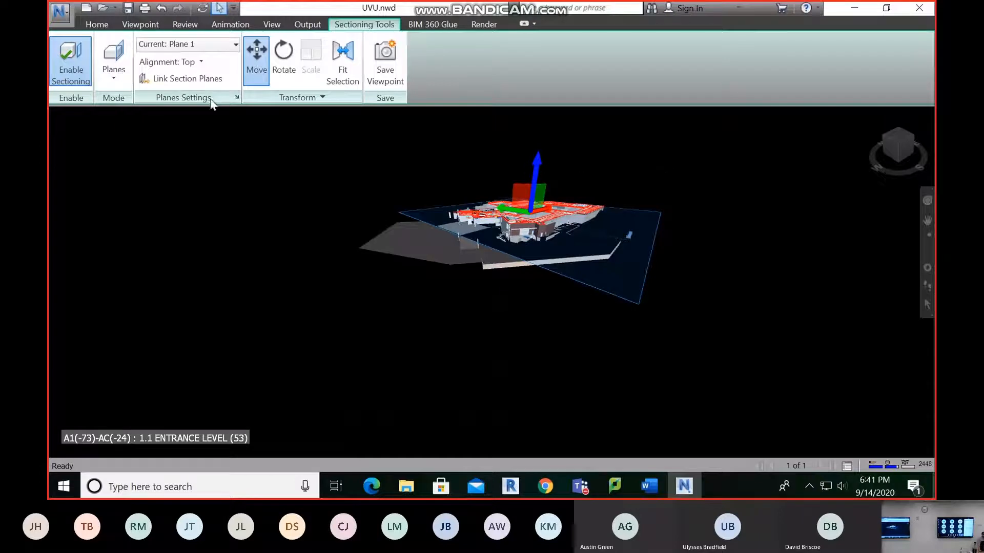
pyautogui.click(256, 56)
# Try cutting the building from below with section Plane 2, and switch it off again with Plane 1 current
pyautogui.scroll(5, 532, 225)
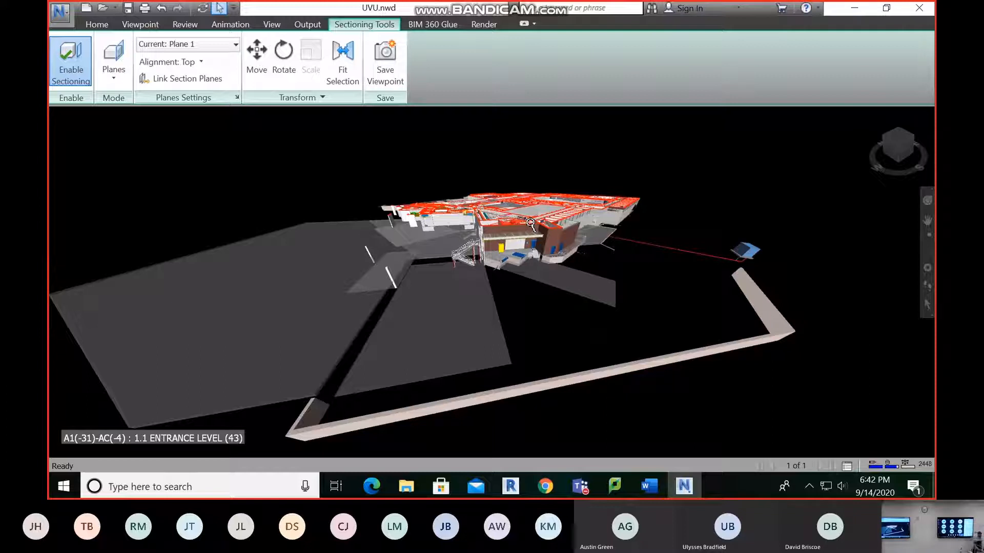
pyautogui.click(231, 44)
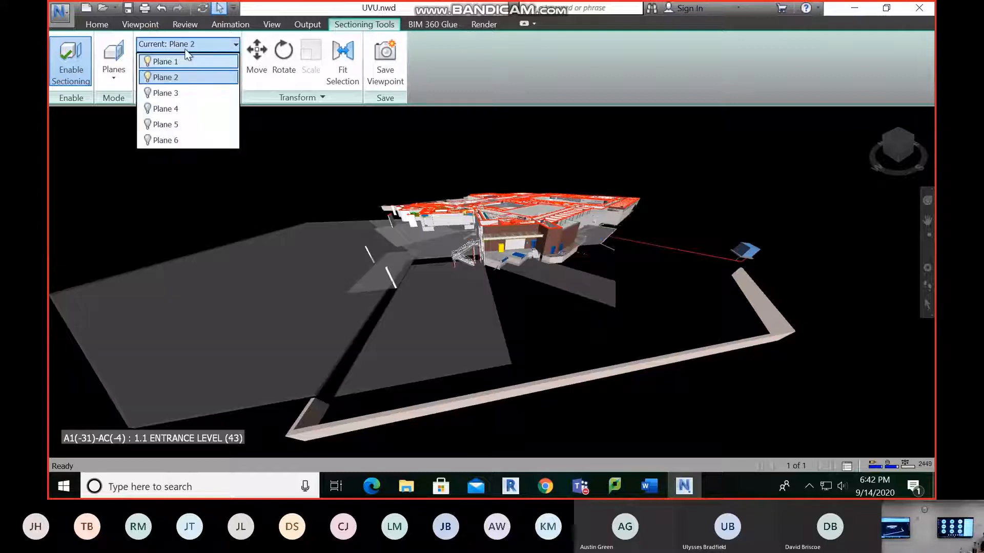
pyautogui.click(169, 77)
pyautogui.click(258, 65)
pyautogui.moveTo(522, 271); pyautogui.dragTo(230, 138)
pyautogui.click(236, 44)
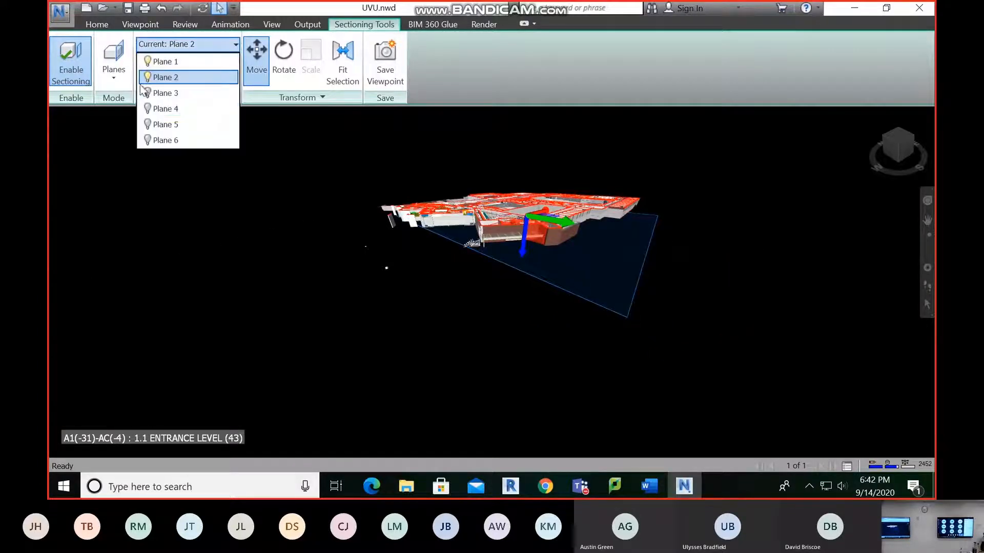
pyautogui.click(164, 62)
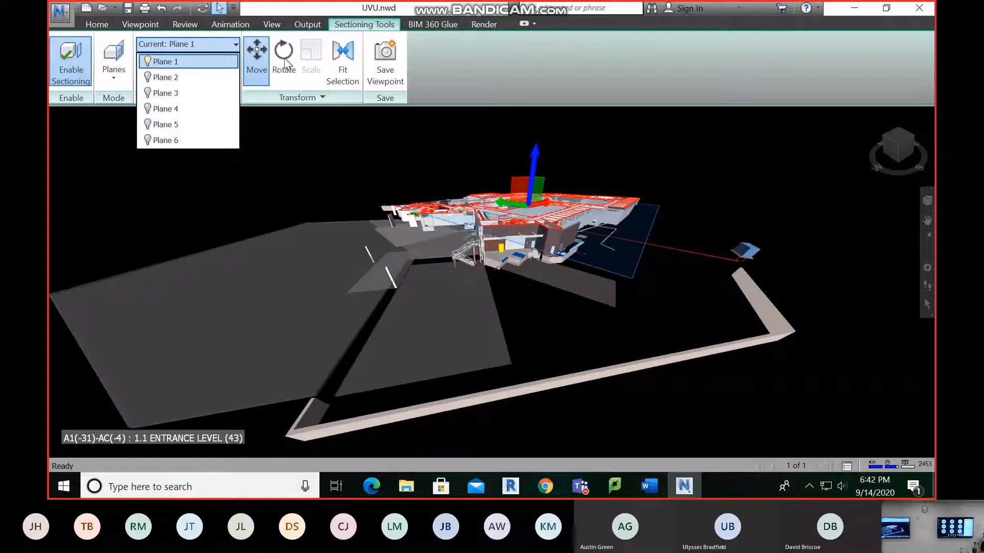
# Rotate section Plane 1 about 16.6° around the X axis and move the tilted plane up to about 35.6 m
pyautogui.click(279, 59)
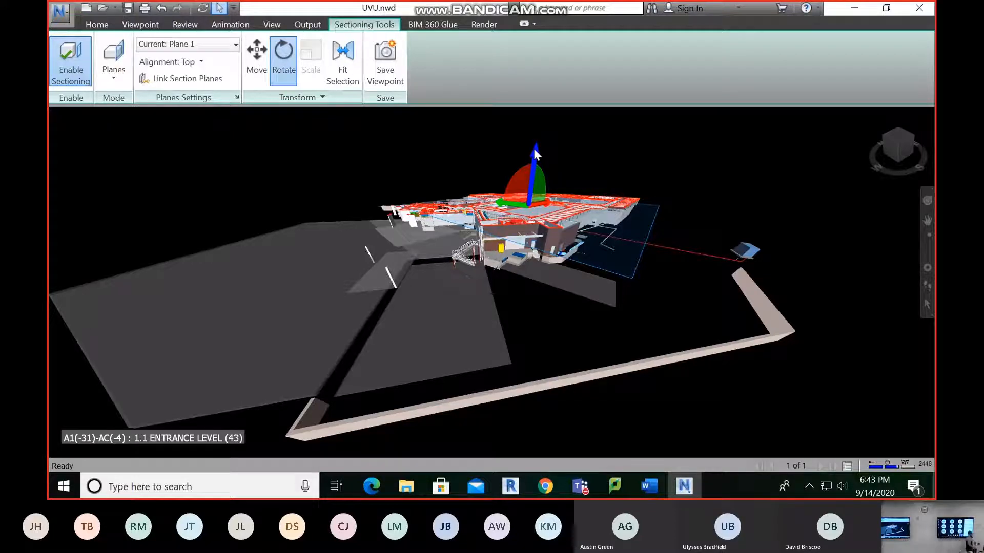
pyautogui.moveTo(518, 177); pyautogui.dragTo(674, 175)
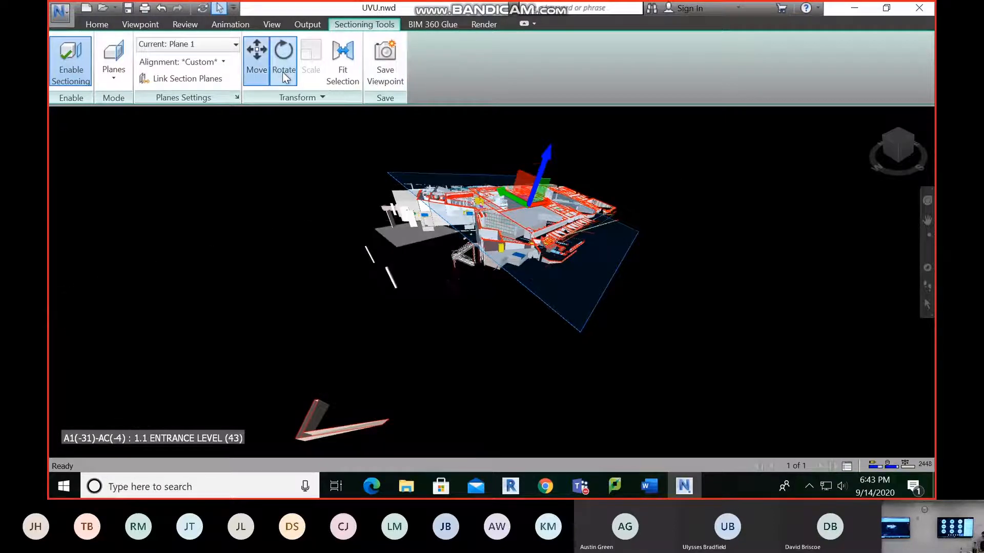
pyautogui.click(256, 56)
pyautogui.moveTo(539, 153); pyautogui.dragTo(542, 156)
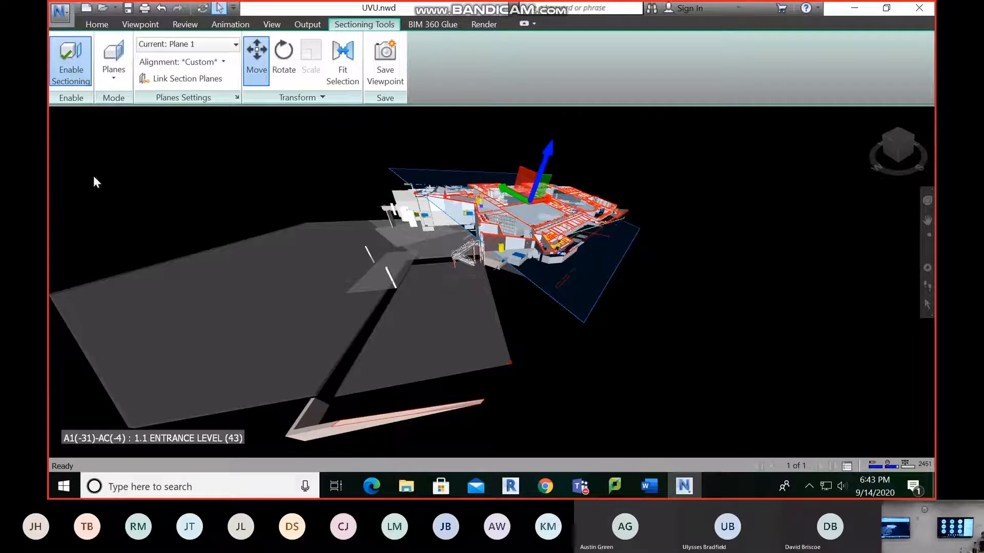
# Show the numeric position and rotation values of section Plane 1 with the Move gizmo active
pyautogui.click(283, 57)
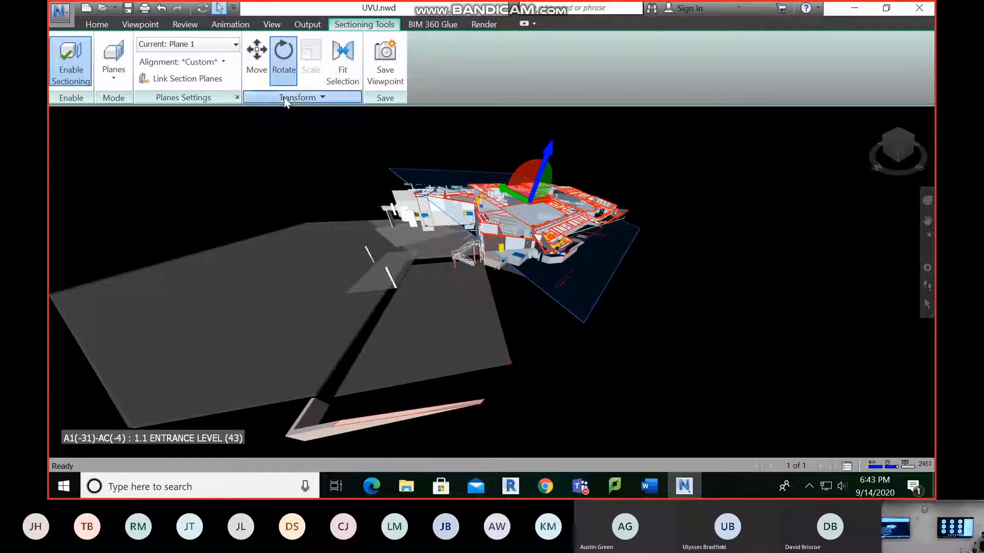
pyautogui.click(285, 100)
pyautogui.click(264, 57)
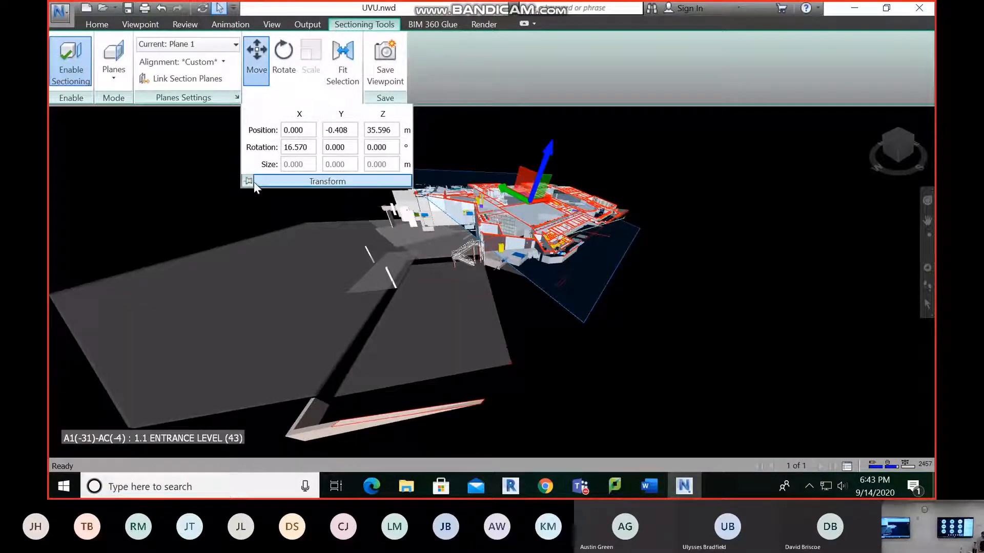
# Rotate section Plane 1 numerically, entering 55° for its X rotation and 40° for its Y rotation
pyautogui.click(283, 57)
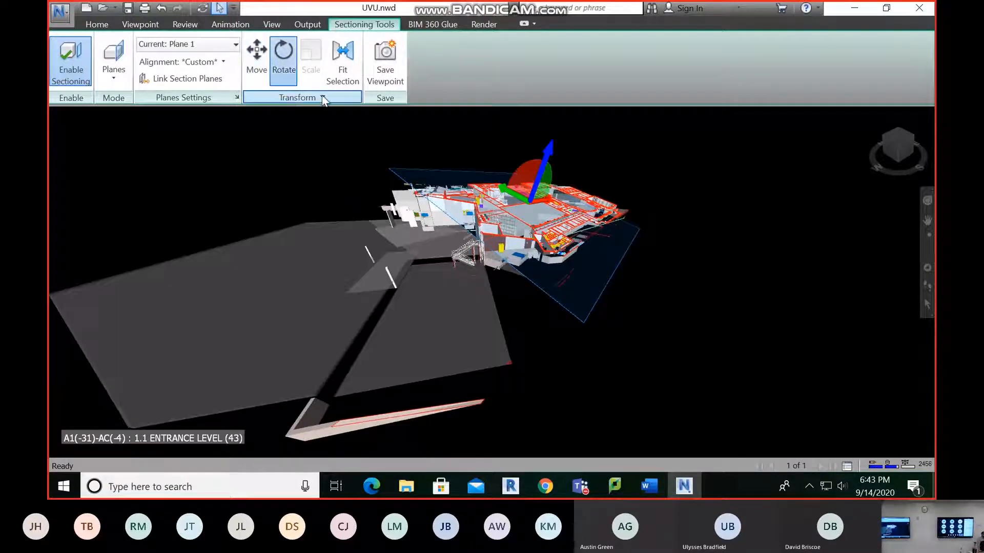
pyautogui.click(316, 98)
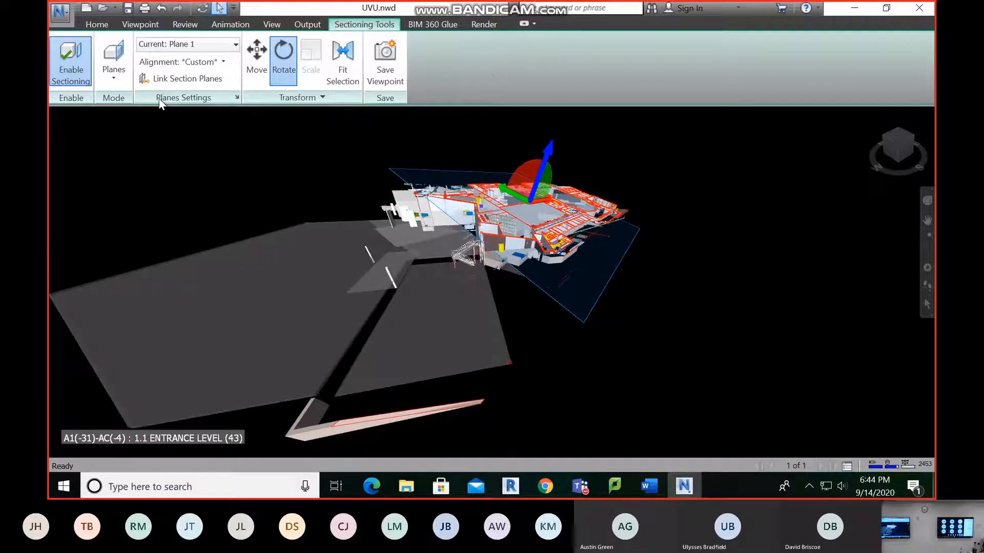
pyautogui.click(298, 97)
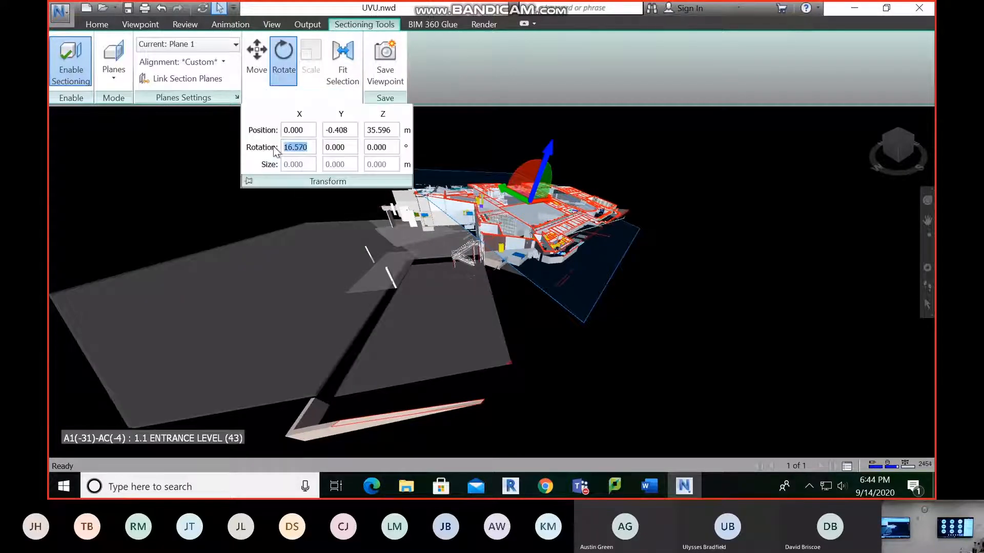
pyautogui.write('55')
pyautogui.press('Return')
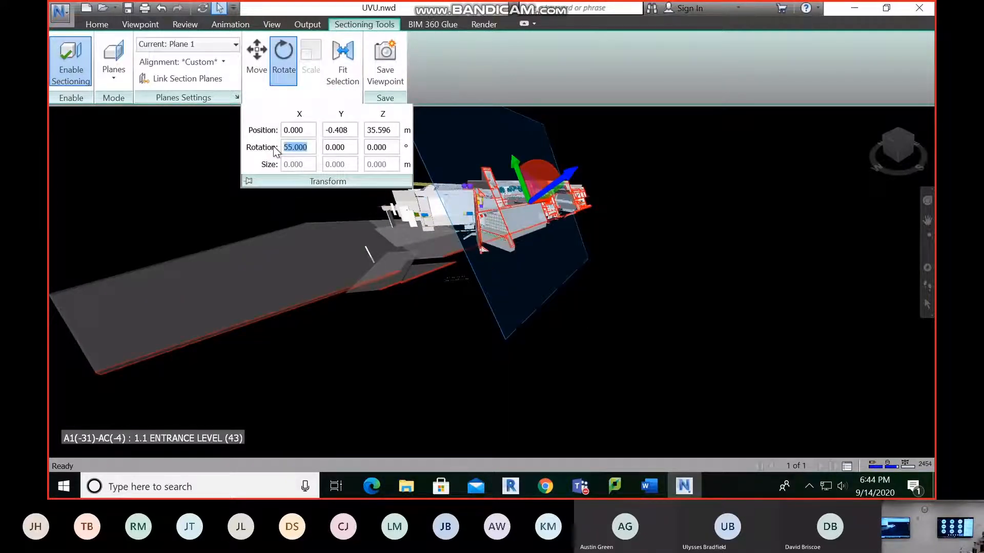
pyautogui.press('Tab')
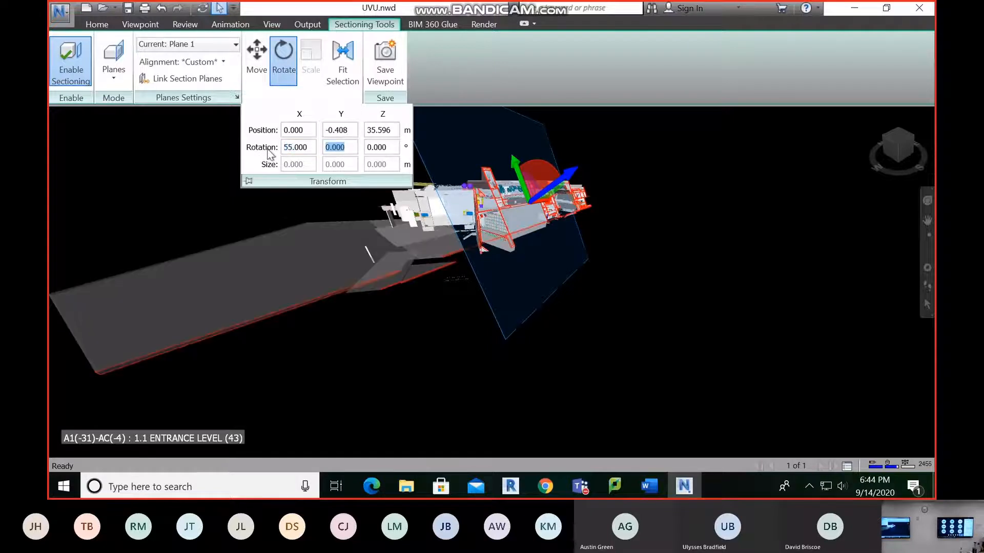
pyautogui.write('40')
pyautogui.press('Return')
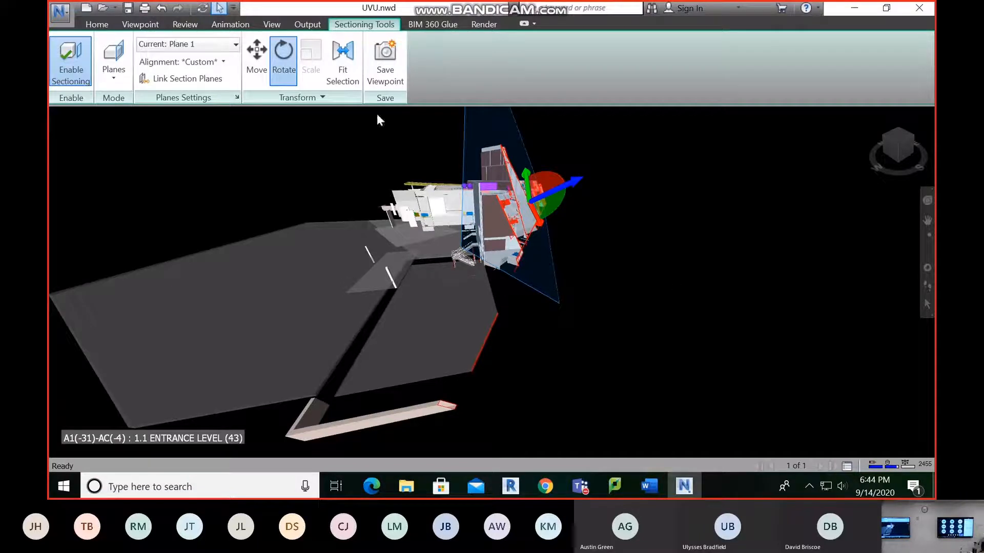
# Reset the rotation of section Plane 1 to 0° around X, Y and Z so that it lies horizontal
pyautogui.click(302, 97)
pyautogui.moveTo(309, 147); pyautogui.dragTo(257, 151)
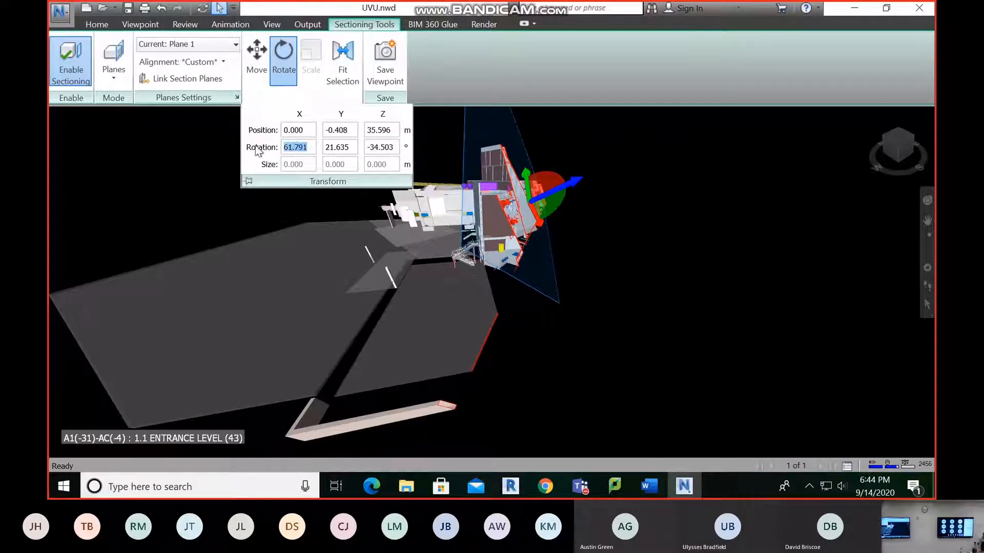
pyautogui.write('0')
pyautogui.press('Tab')
pyautogui.write('0')
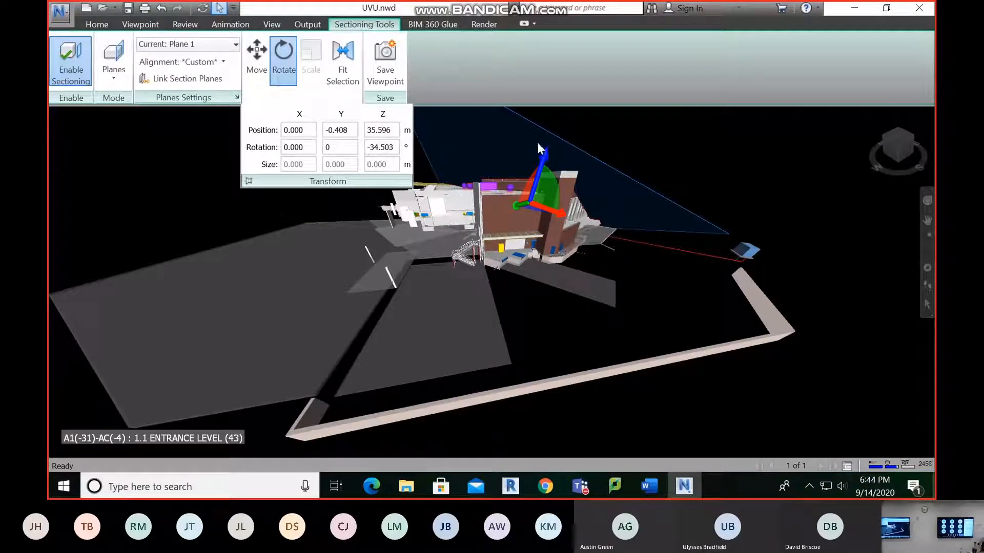
pyautogui.scroll(-3, 634, 148)
pyautogui.moveTo(633, 147); pyautogui.dragTo(579, 198, button='middle')
pyautogui.click(308, 97)
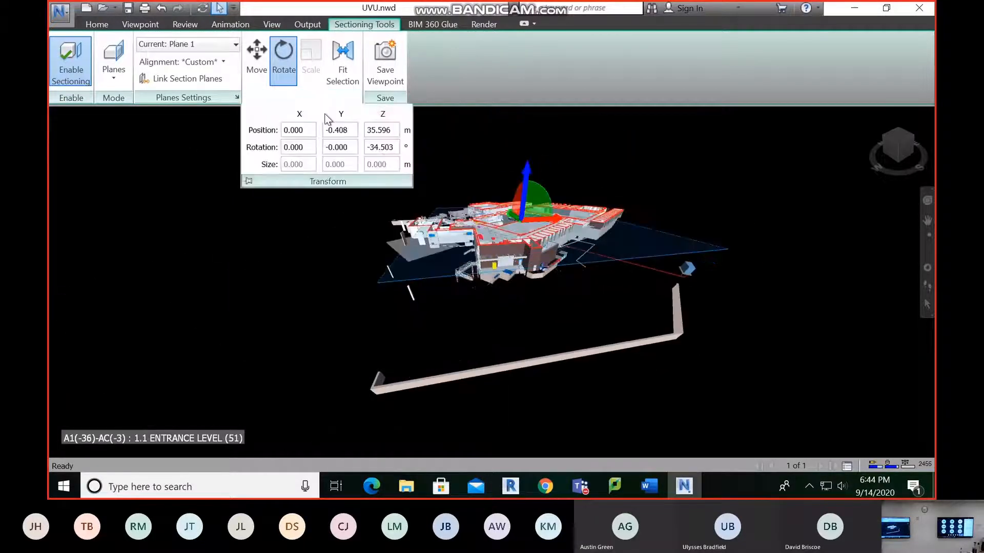
pyautogui.doubleClick(372, 148)
pyautogui.write('0')
pyautogui.press('Return')
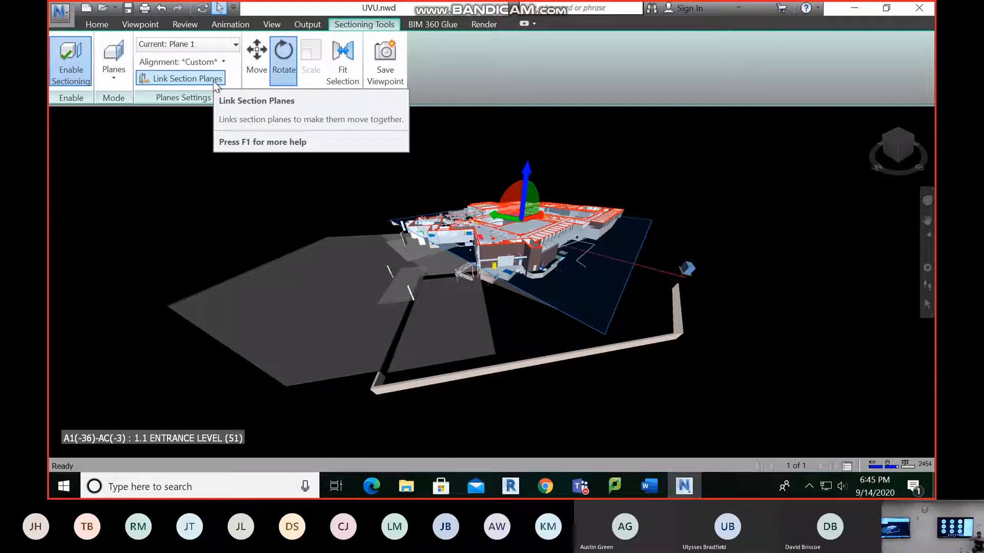
# Switch on section Plane 2 in addition, keeping Plane 1 as the current plane
pyautogui.click(213, 42)
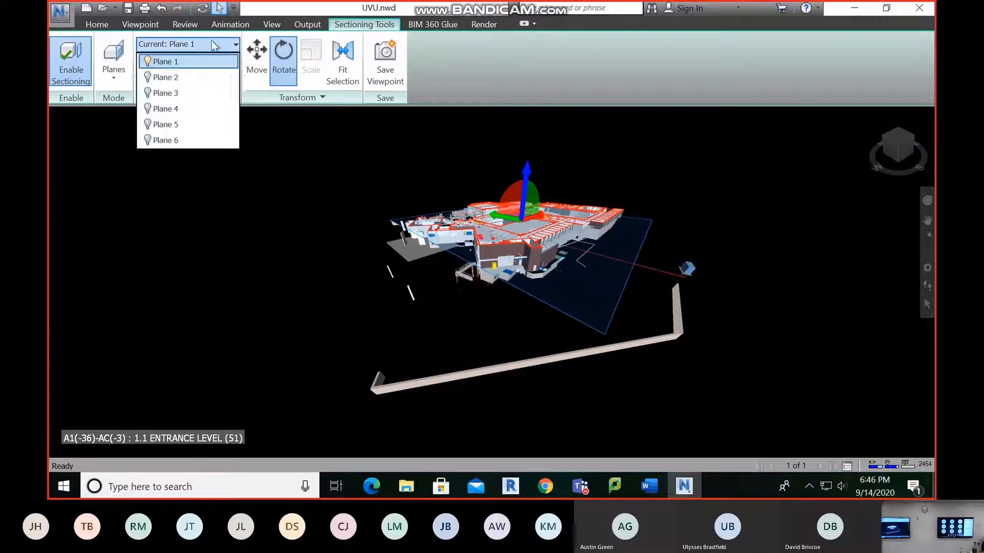
pyautogui.click(151, 78)
pyautogui.click(212, 42)
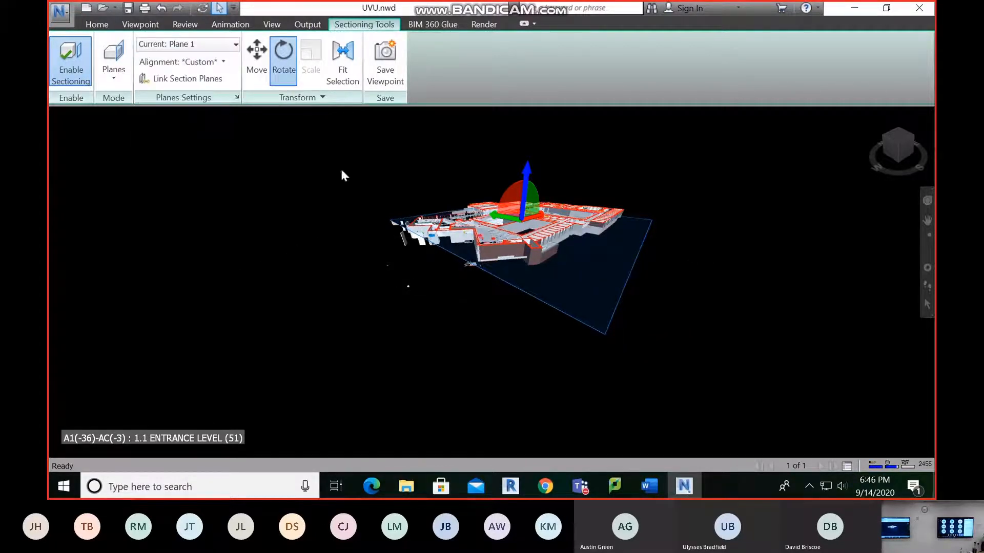
pyautogui.click(220, 43)
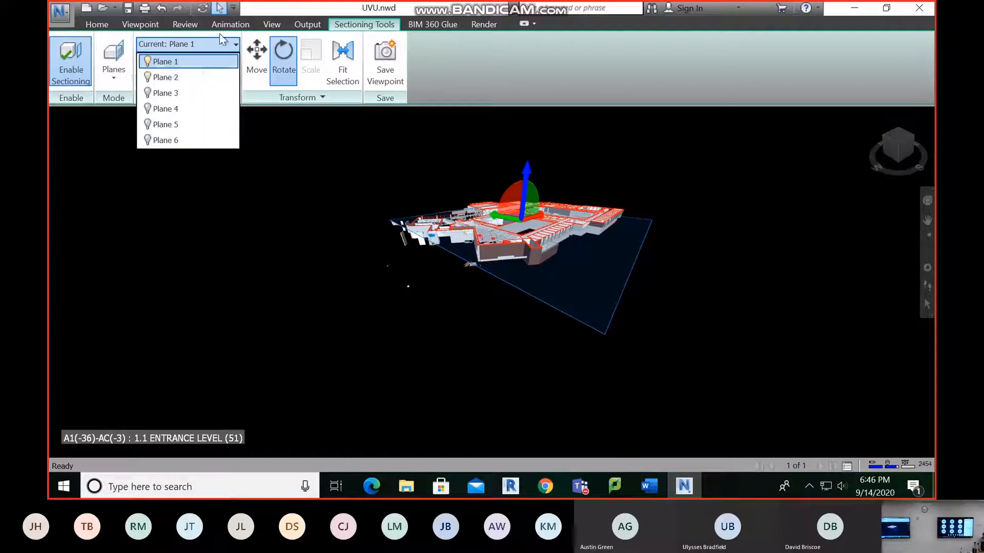
pyautogui.click(219, 35)
# Link the section planes and move them together vertically, placing Plane 1 at about 34.3 m
pyautogui.click(162, 78)
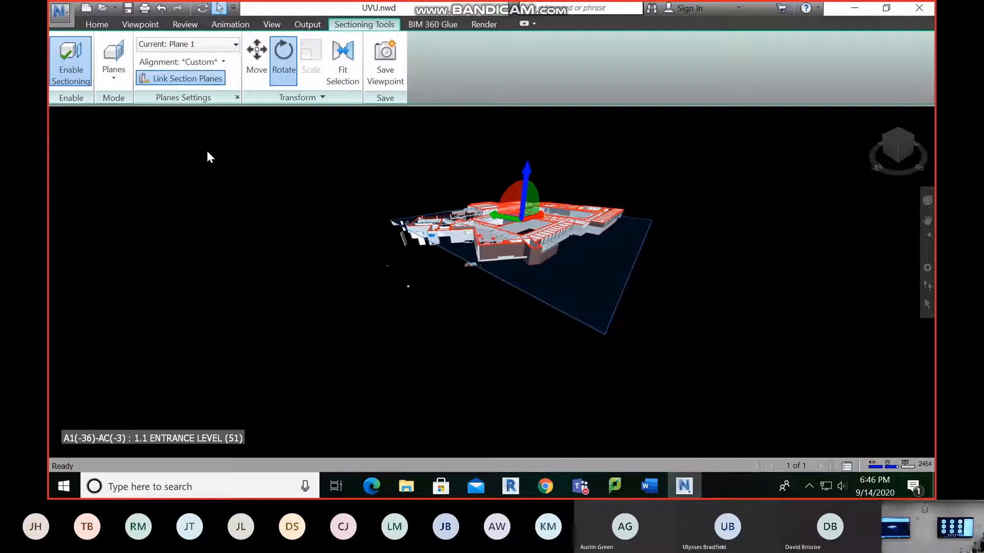
pyautogui.hotkey('ctrl', 'm')
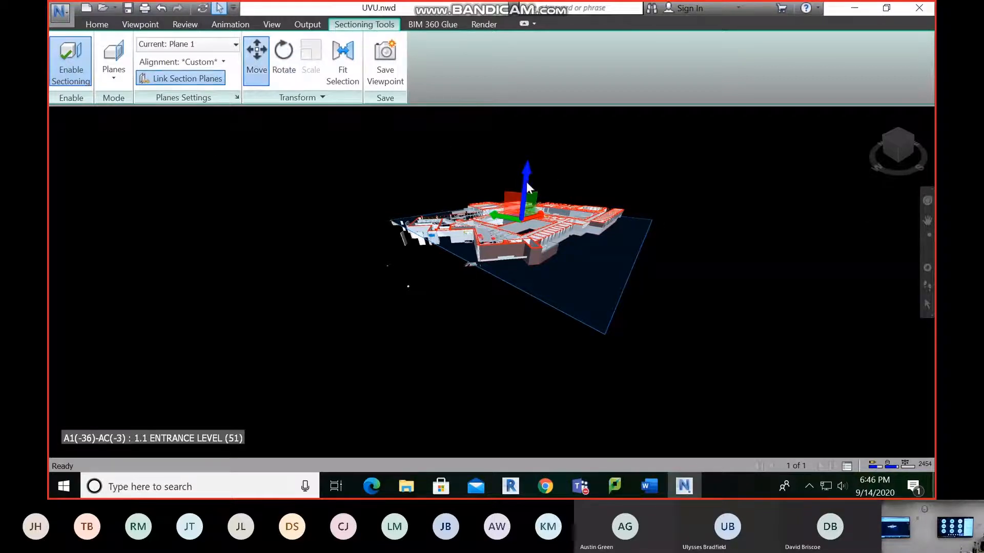
pyautogui.moveTo(526, 174)
pyautogui.mouseDown()
pyautogui.moveTo(534, 156)
pyautogui.moveTo(531, 164)
pyautogui.mouseUp()
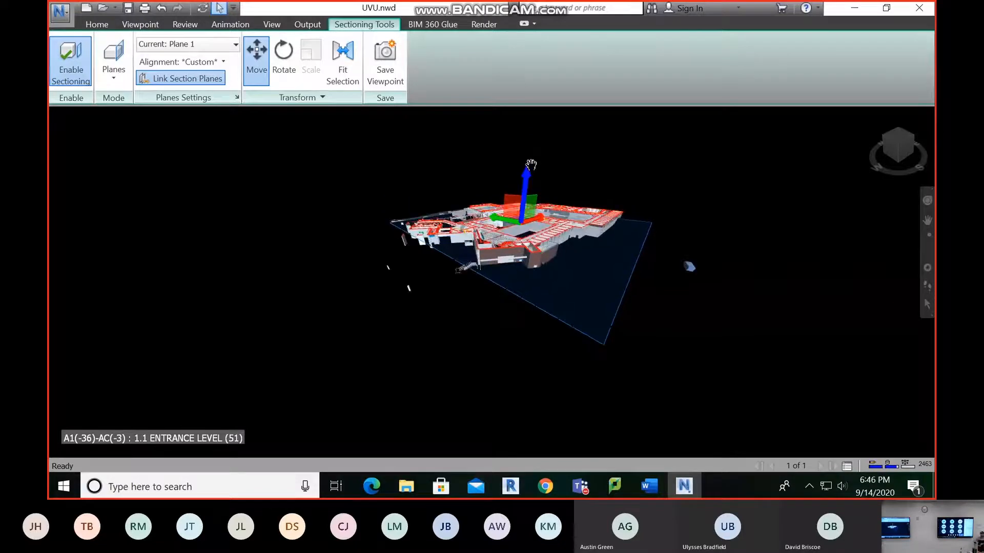
# Review which section planes are enabled and their alignments in an enlarged Section Plane Settings window, and close it
pyautogui.click(236, 98)
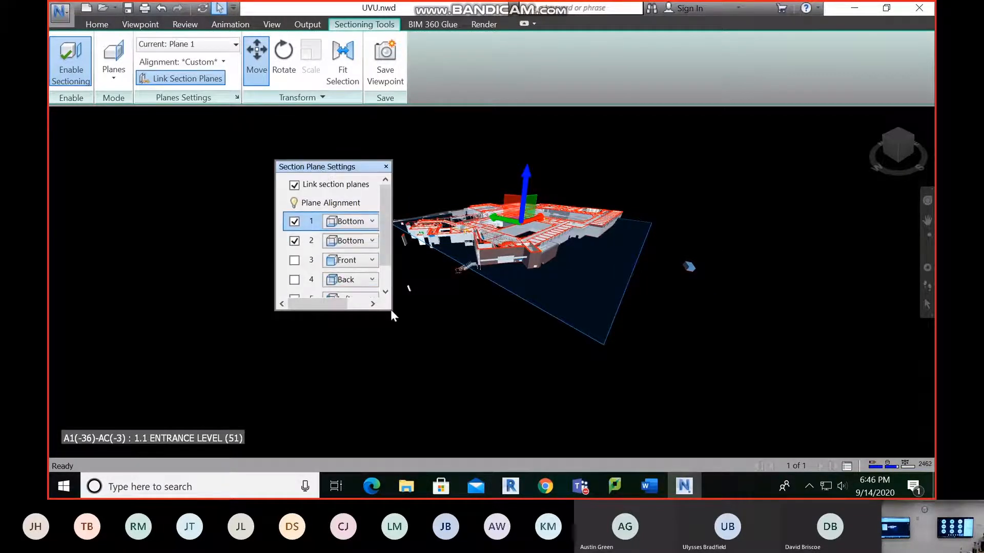
pyautogui.moveTo(390, 310); pyautogui.dragTo(455, 392)
pyautogui.moveTo(350, 171); pyautogui.dragTo(115, 117)
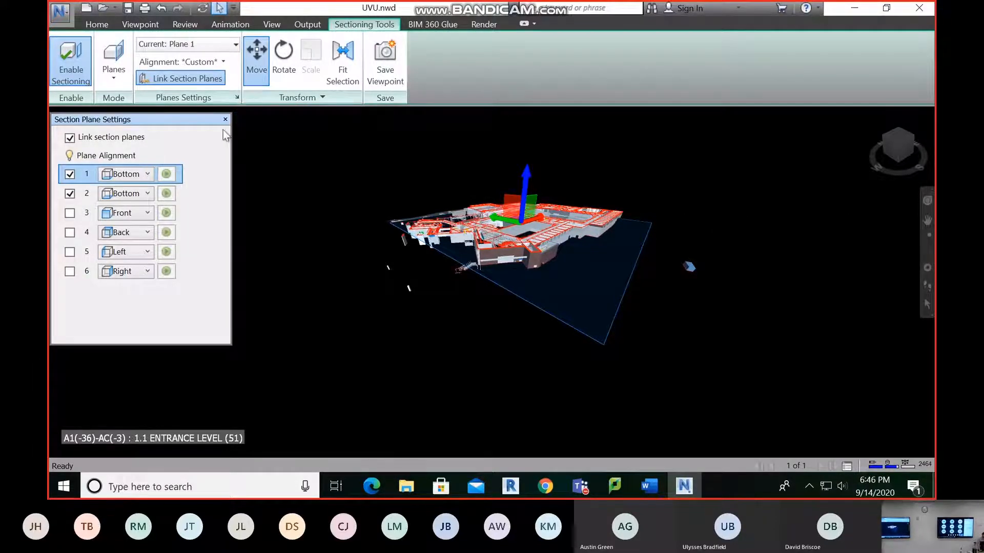
pyautogui.click(225, 119)
# Check the numeric position and rotation of section Plane 1, and hide its Move gizmo
pyautogui.click(307, 98)
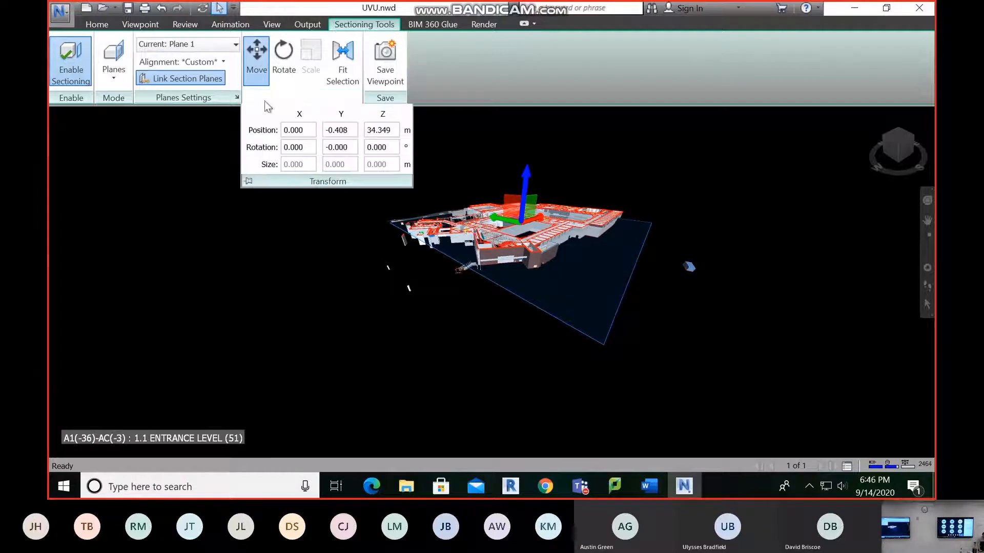
pyautogui.click(264, 69)
pyautogui.click(208, 81)
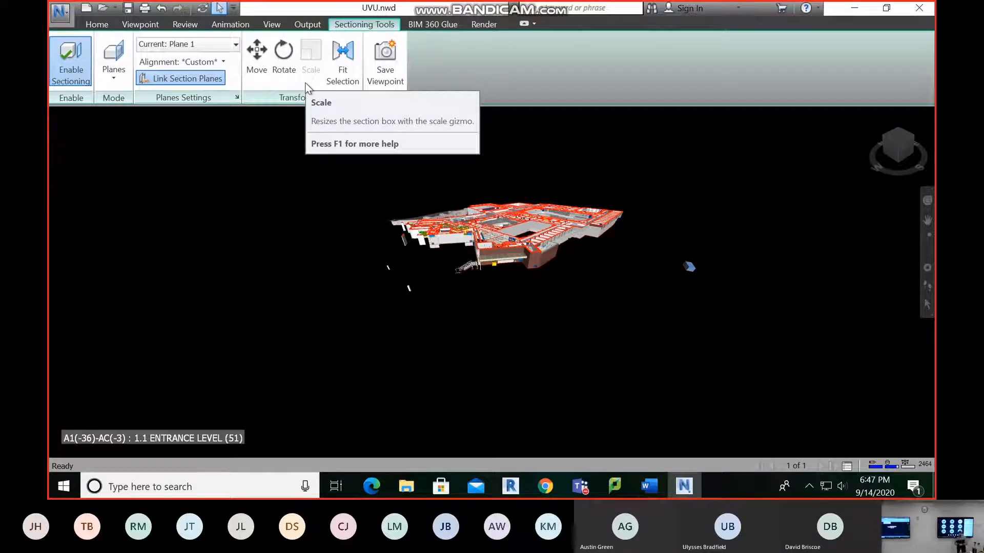
pyautogui.click(203, 43)
pyautogui.click(196, 65)
pyautogui.click(282, 98)
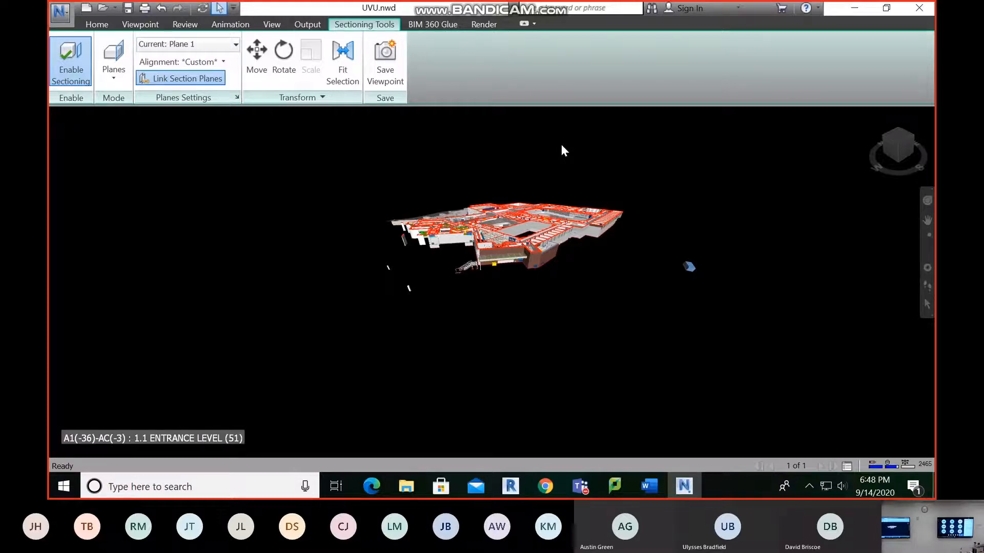
# Align section Plane 1 to Top and unlink the section planes
pyautogui.click(217, 63)
pyautogui.click(159, 78)
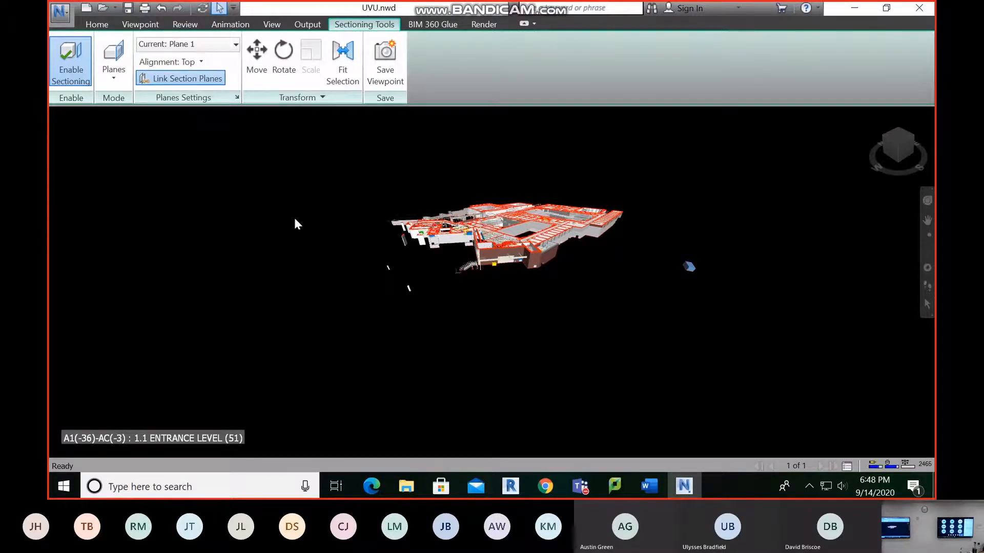
pyautogui.click(205, 77)
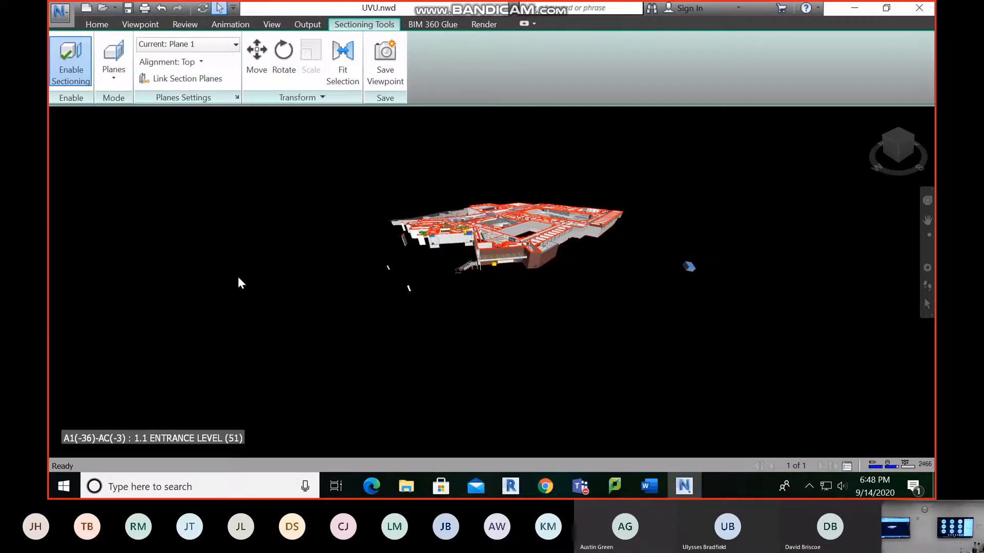
# Tilt section Plane 1 about 2.9° around the X axis and move it up to about 36.9 m
pyautogui.click(284, 59)
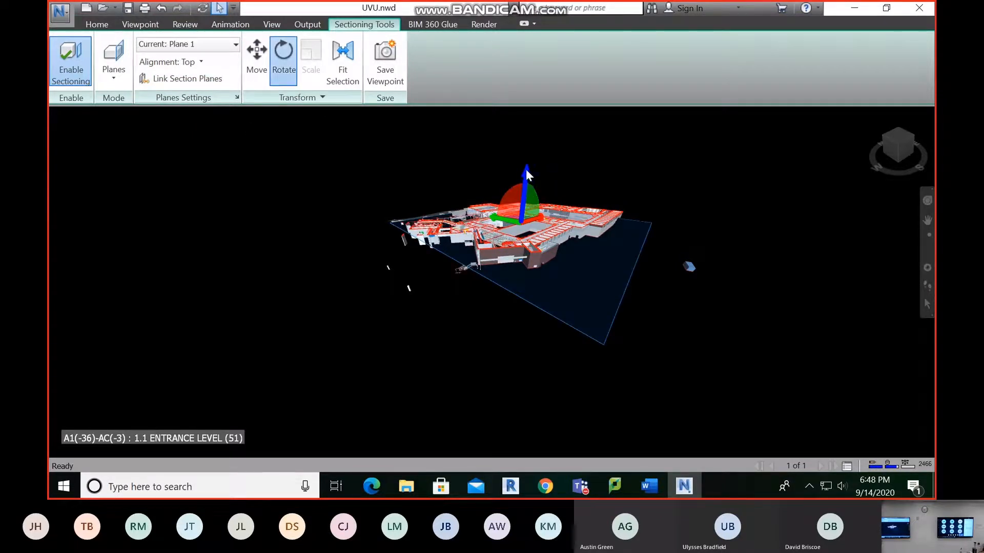
pyautogui.moveTo(527, 172); pyautogui.dragTo(531, 162)
pyautogui.click(257, 59)
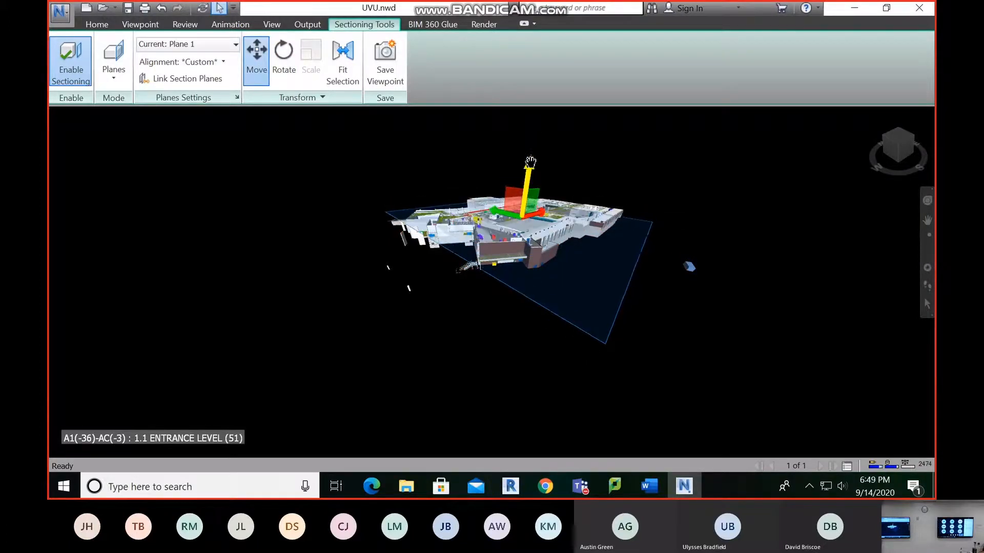
pyautogui.click(284, 59)
# Set the X rotation of section Plane 1 to 0° and align the plane to Top again
pyautogui.click(302, 97)
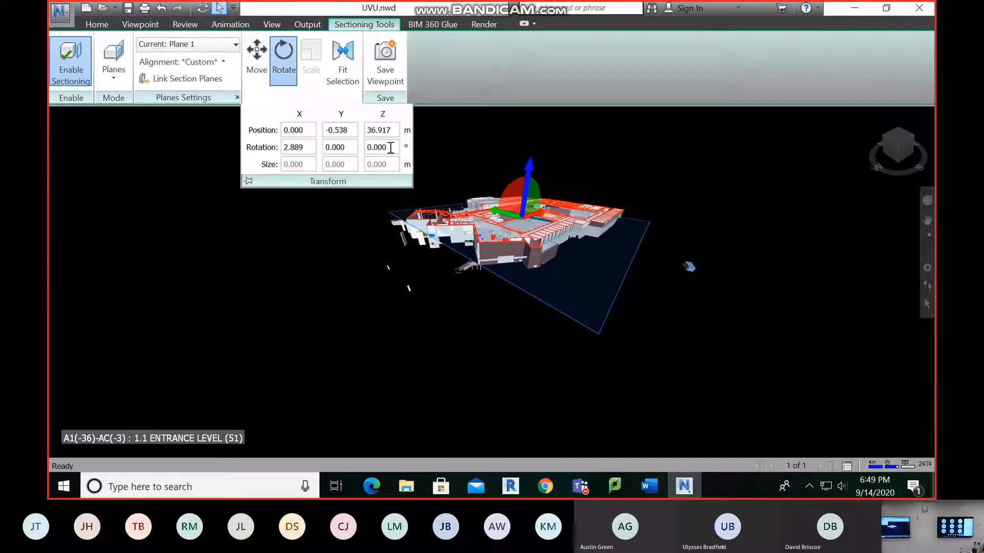
pyautogui.click(309, 100)
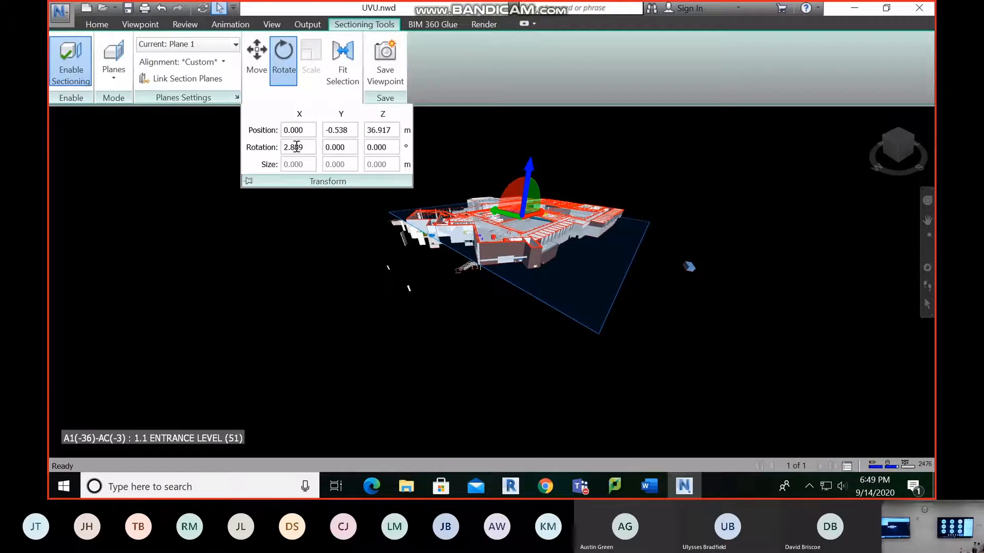
pyautogui.doubleClick(296, 147)
pyautogui.write('0')
pyautogui.press('Return')
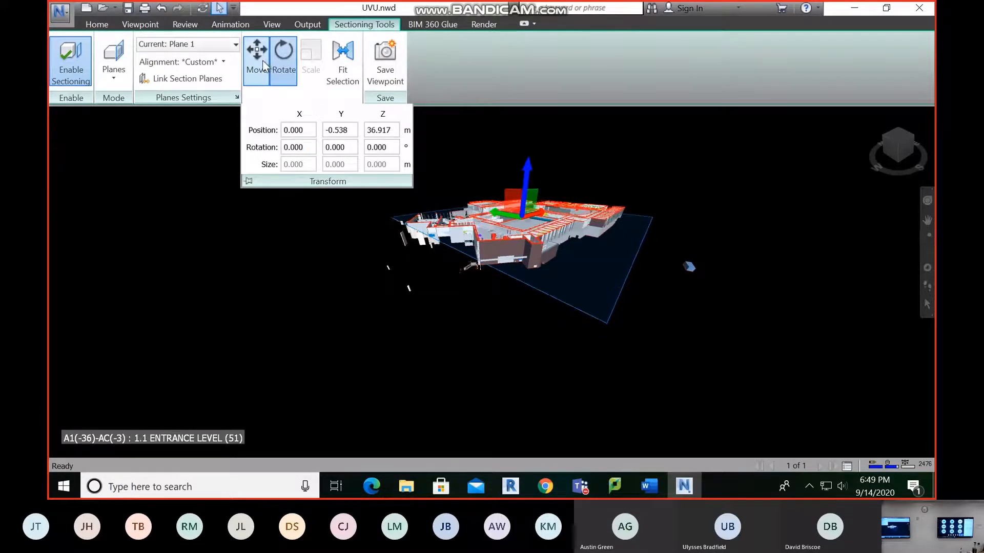
pyautogui.click(180, 62)
pyautogui.click(186, 78)
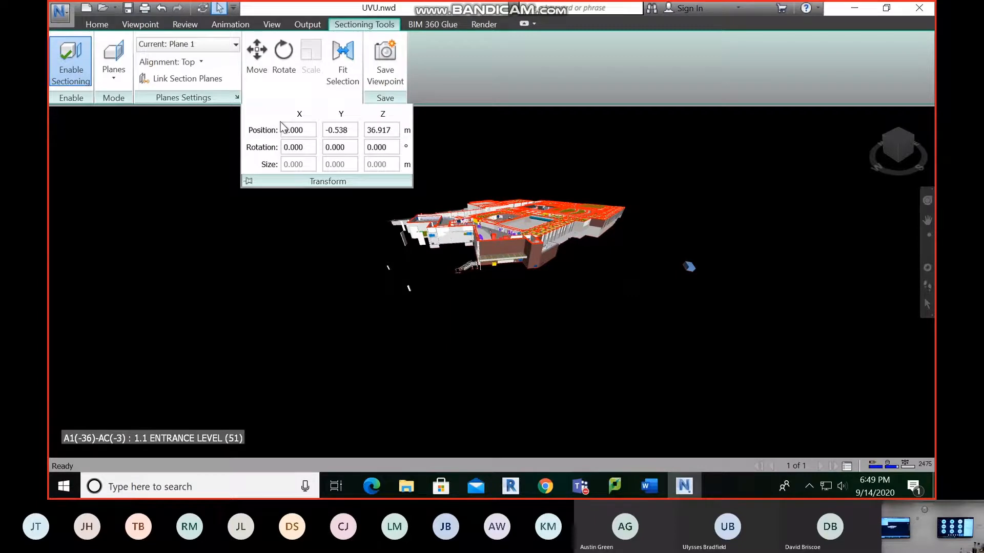
# Examine the cut rooms and pipes inside the sectioned building up close
pyautogui.moveTo(514, 239); pyautogui.dragTo(495, 314, button='middle')
pyautogui.scroll(5, 495, 313)
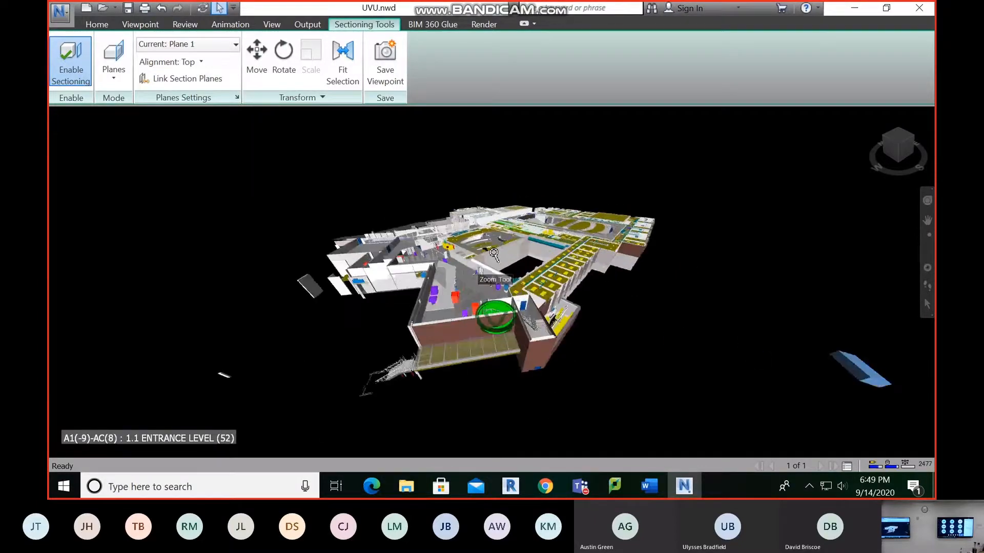
pyautogui.scroll(8, 493, 253)
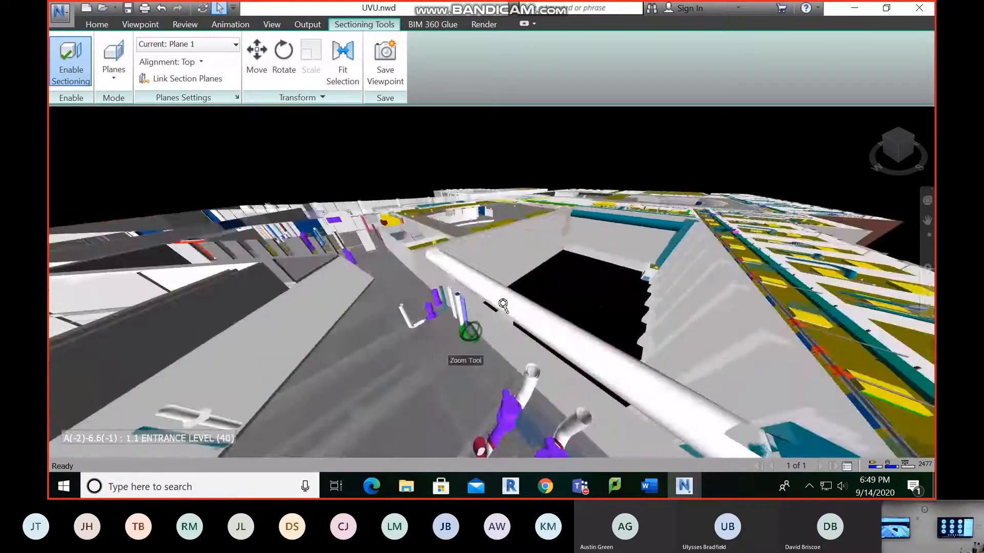
pyautogui.scroll(-5, 492, 303)
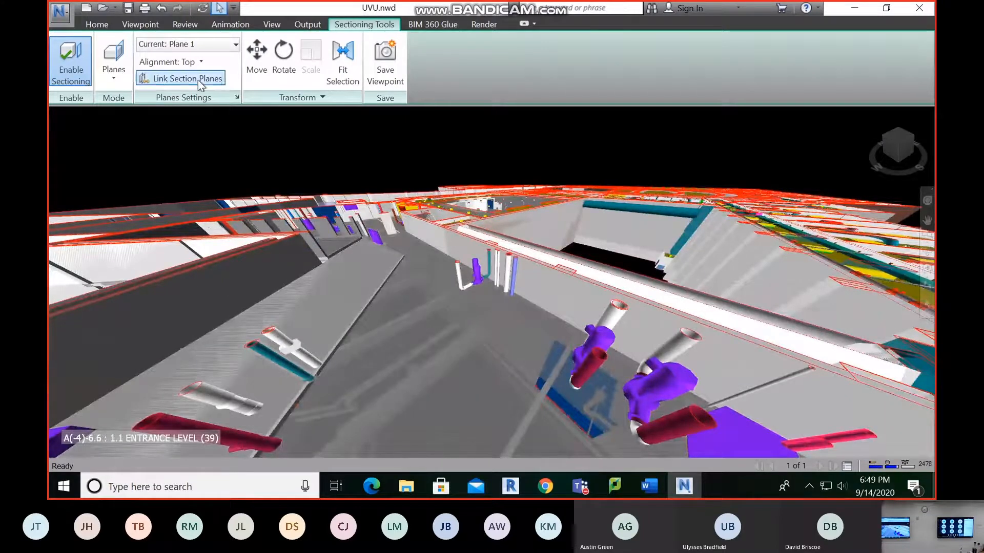
# Align section Plane 1 to the grey surface beside the cut pipes using Align To Surface
pyautogui.click(201, 44)
pyautogui.click(189, 58)
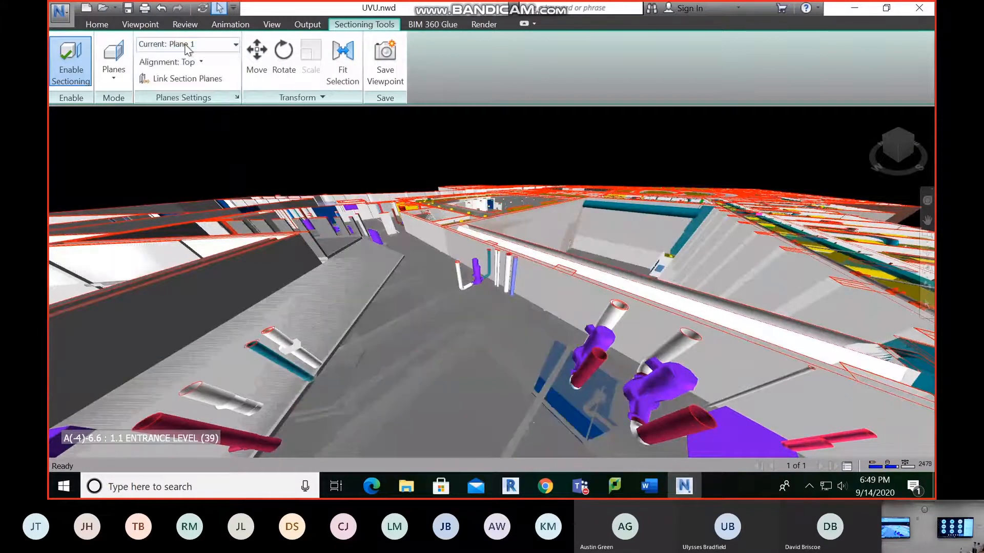
pyautogui.click(188, 50)
pyautogui.click(173, 58)
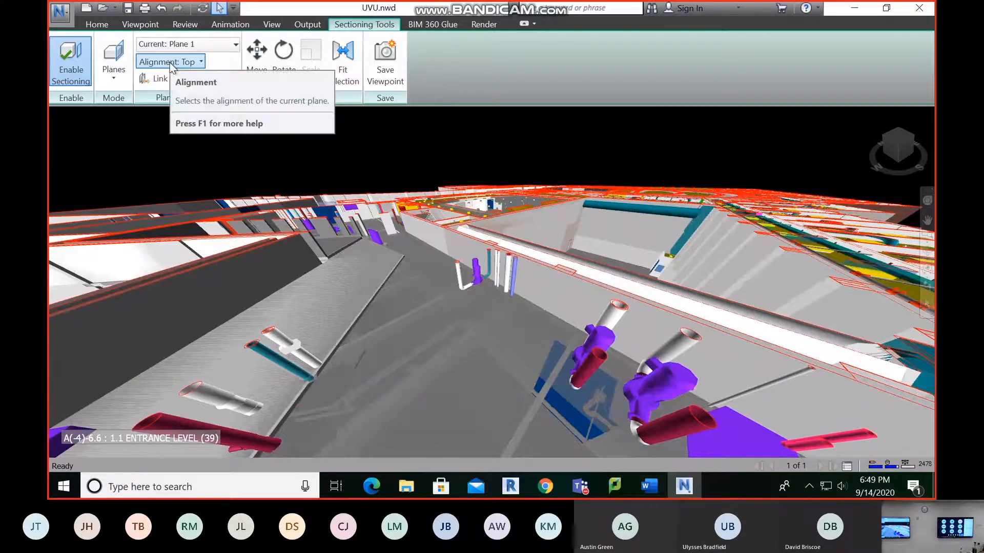
pyautogui.click(172, 62)
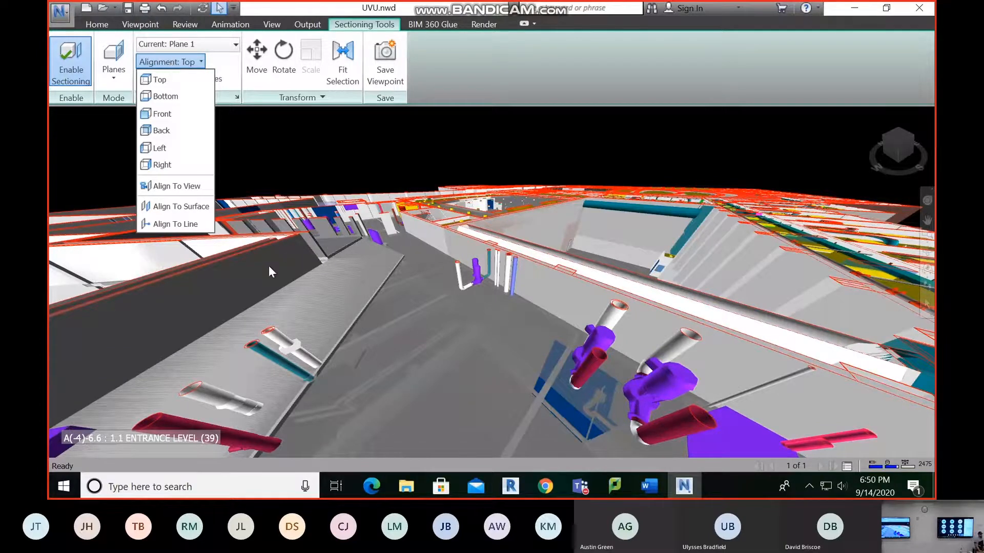
pyautogui.scroll(-2, 370, 257)
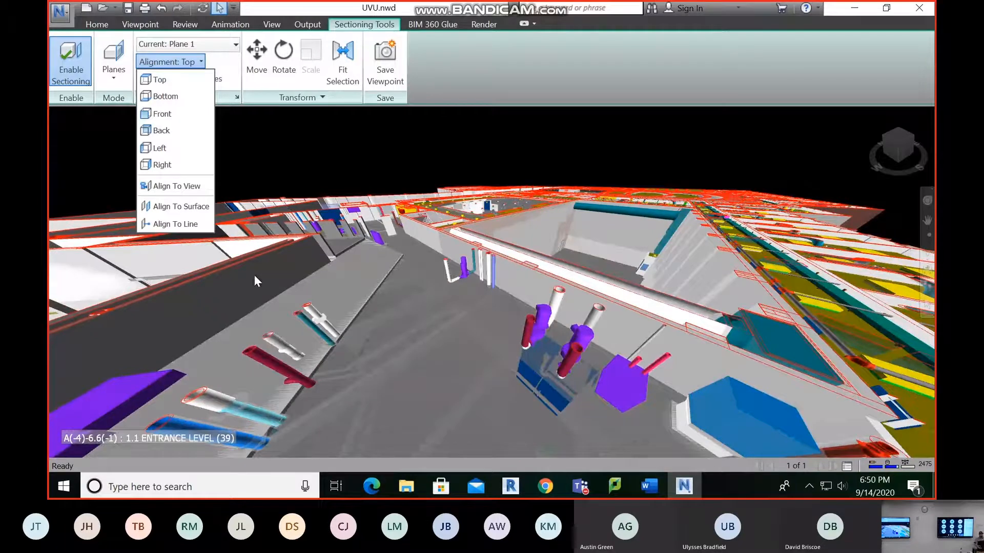
pyautogui.click(176, 207)
pyautogui.click(298, 298)
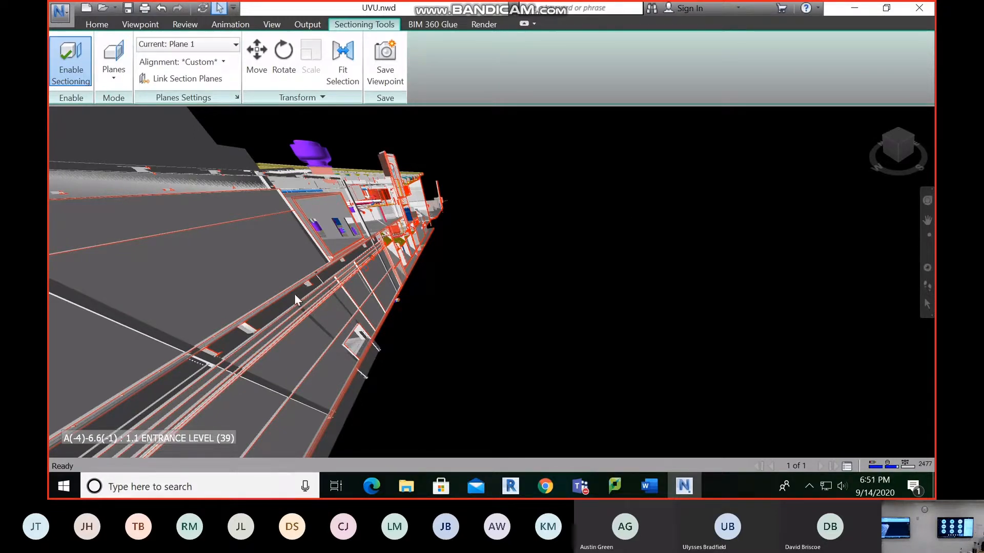
# Make Plane 2 the current section plane and align it to a long grey surface of the building
pyautogui.moveTo(266, 309); pyautogui.dragTo(281, 331, button='middle')
pyautogui.click(233, 44)
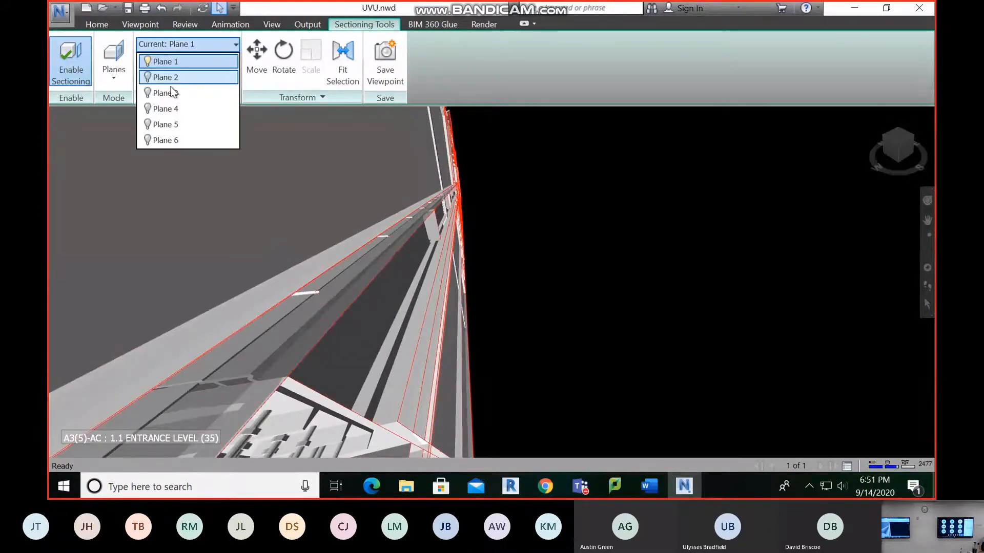
pyautogui.click(164, 78)
pyautogui.click(175, 61)
pyautogui.click(180, 206)
pyautogui.click(334, 288)
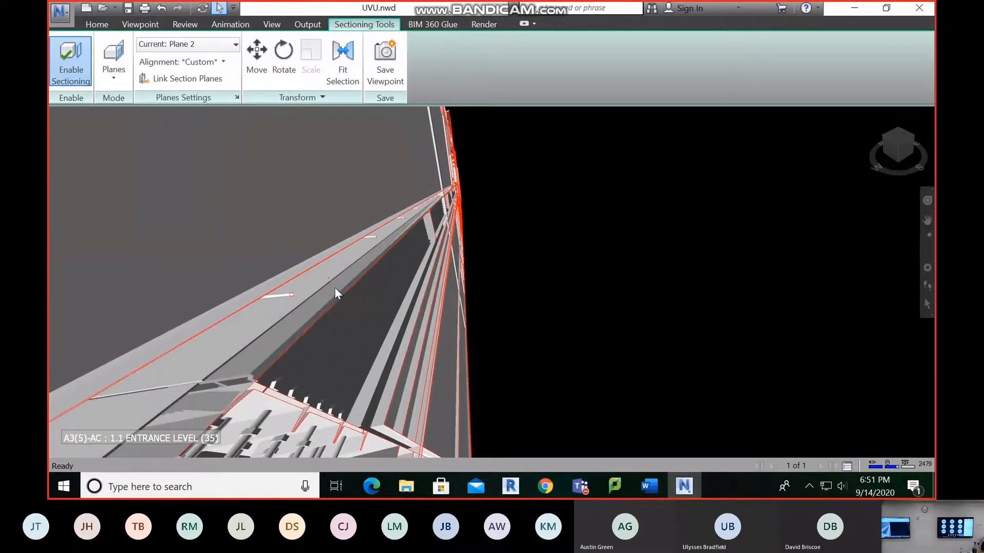
# Realign section Plane 2 to the light grey surface running along the building with Align To Surface
pyautogui.click(199, 62)
pyautogui.click(181, 60)
pyautogui.click(181, 60)
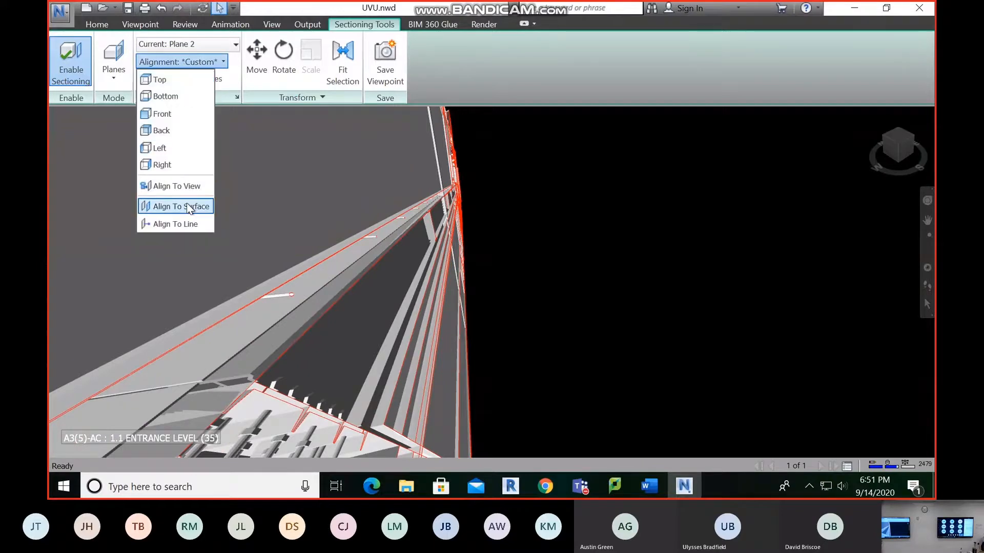
pyautogui.click(181, 206)
pyautogui.click(230, 334)
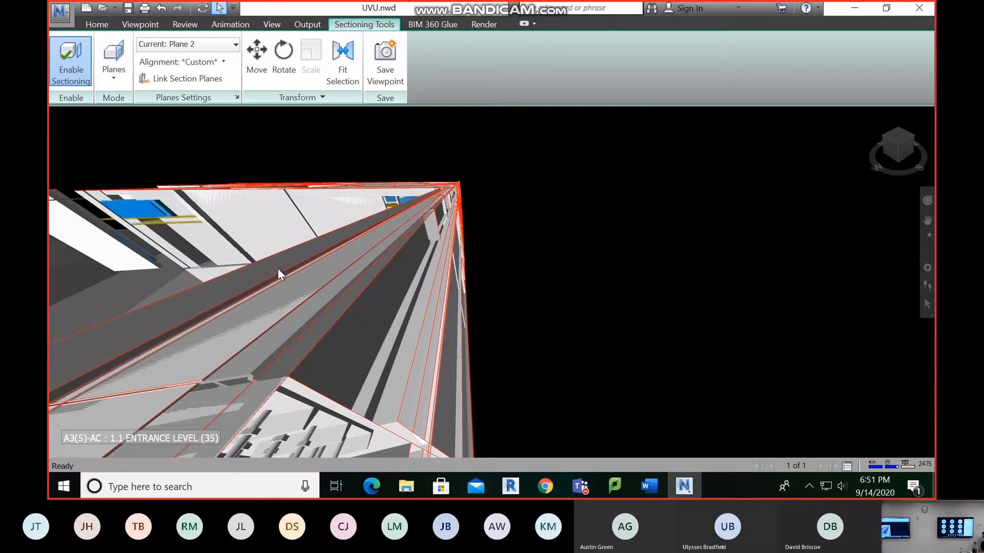
# Make Plane 1 current again and align it to the white wall face below the roof opening
pyautogui.scroll(-6, 373, 305)
pyautogui.scroll(2, 424, 285)
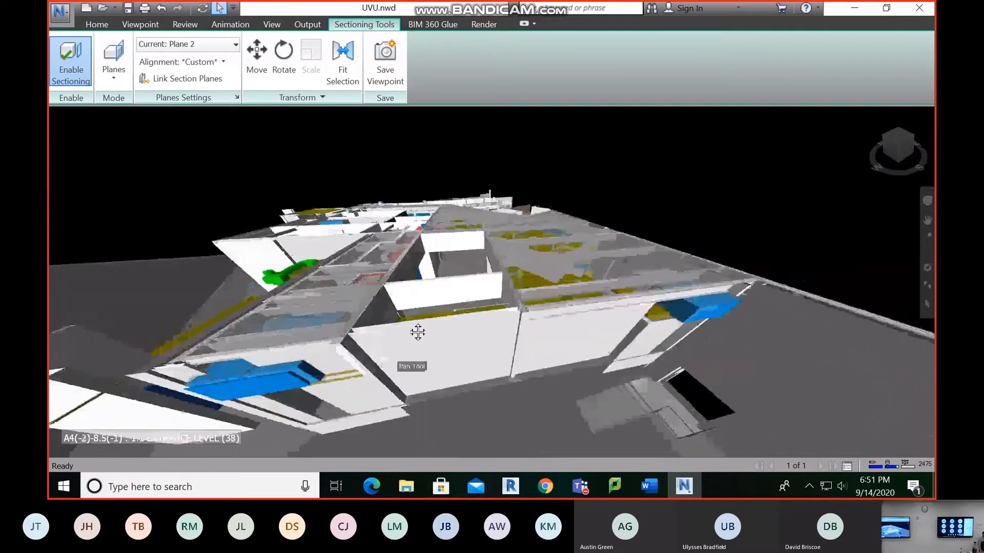
pyautogui.click(187, 44)
pyautogui.click(187, 61)
pyautogui.click(191, 64)
pyautogui.click(187, 205)
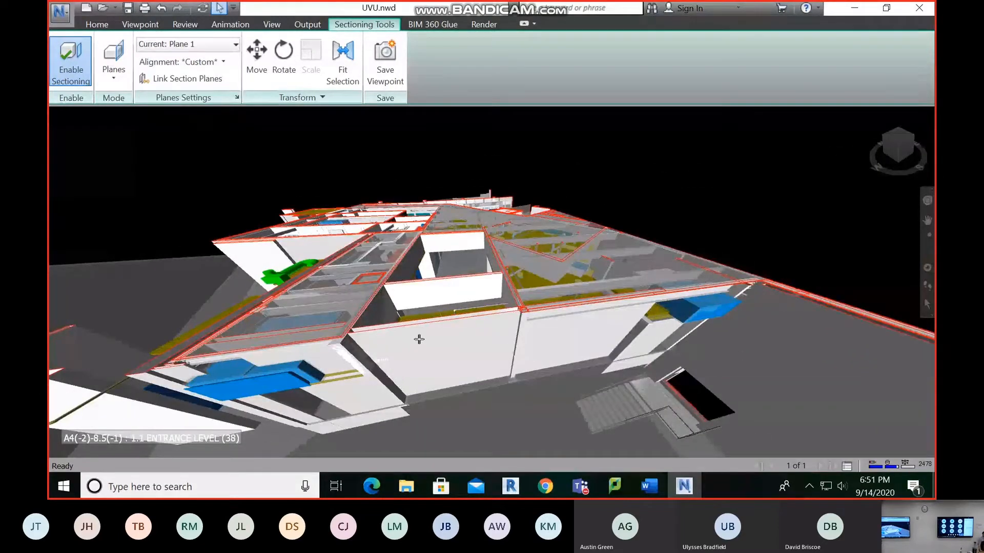
pyautogui.click(420, 340)
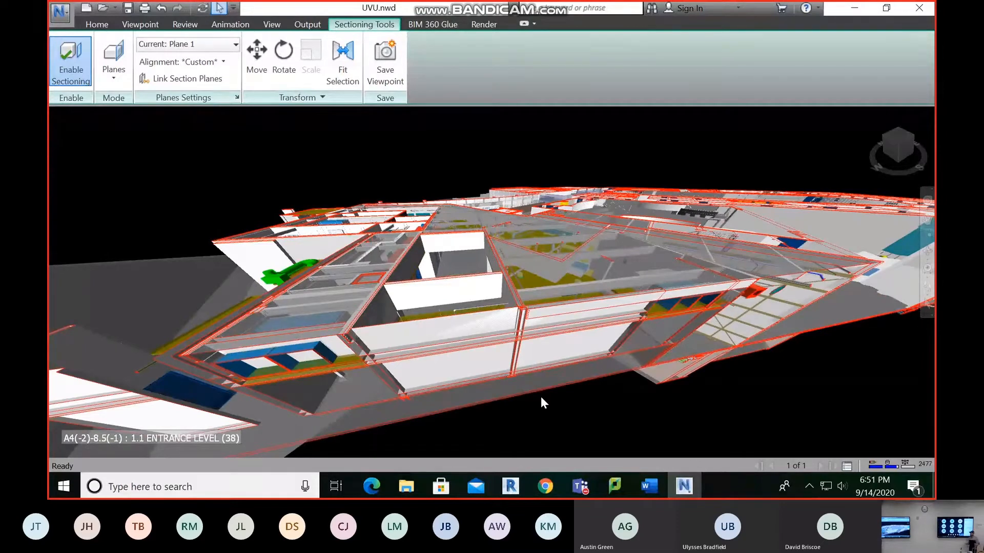